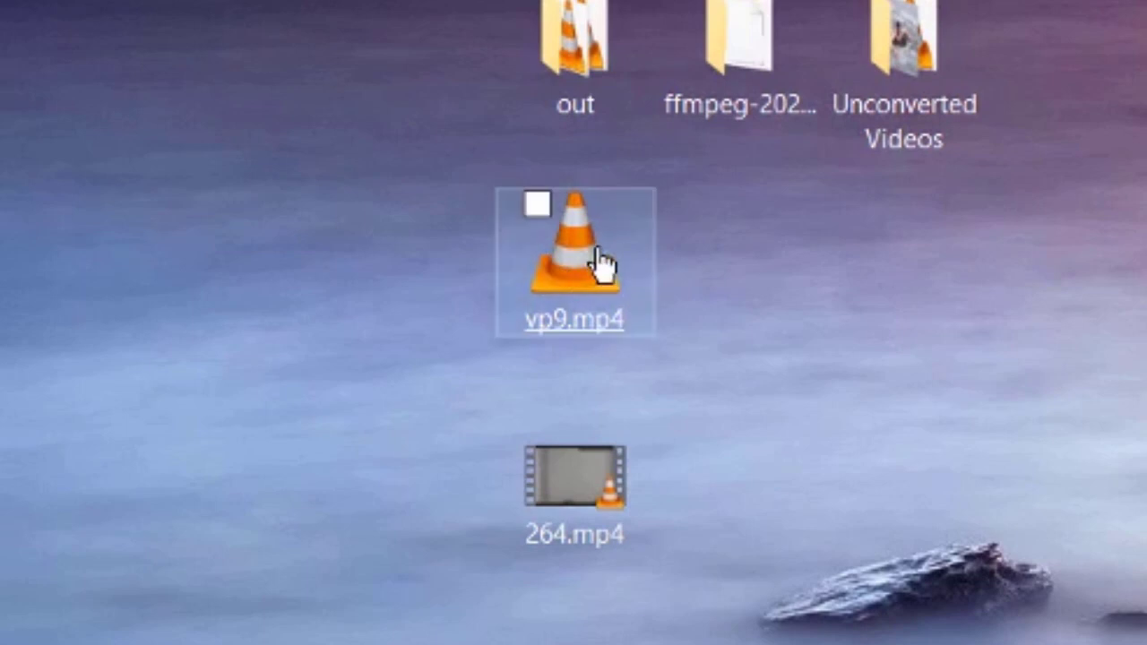
pyautogui.moveTo(601, 262)
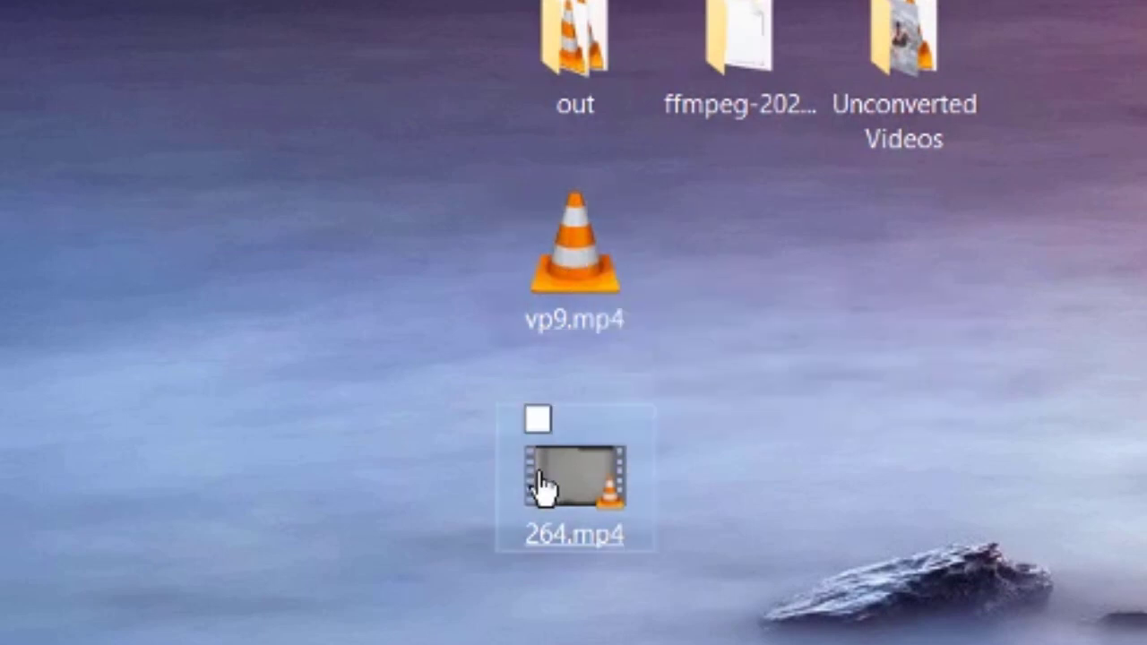
pyautogui.moveTo(538, 477)
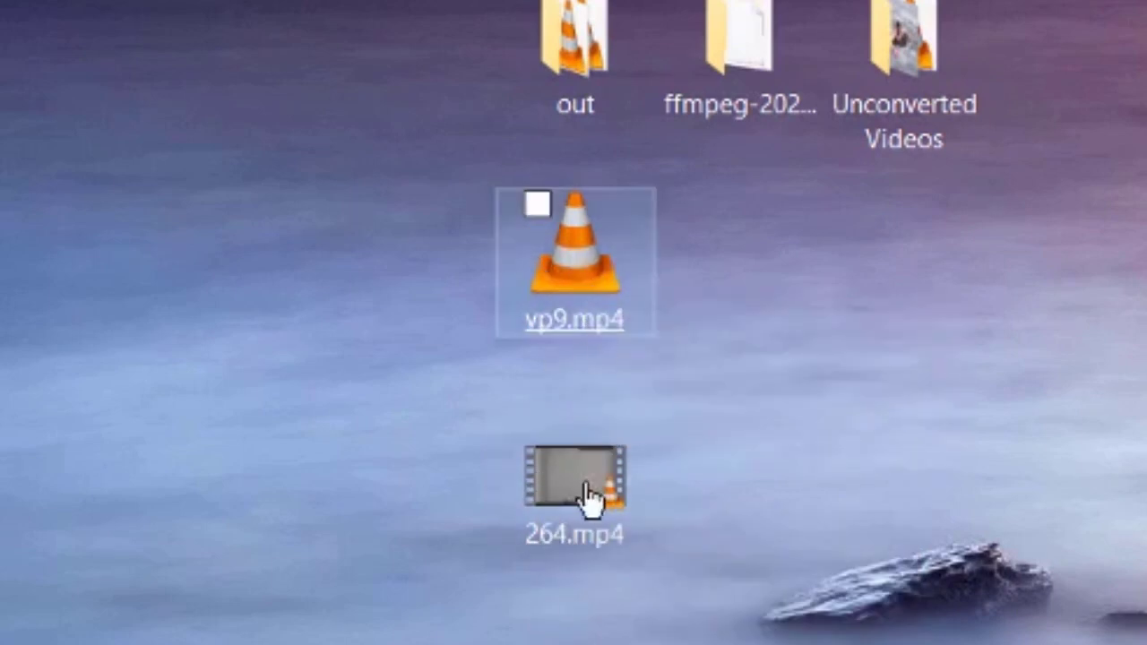
pyautogui.moveTo(430, 217); pyautogui.dragTo(660, 409)
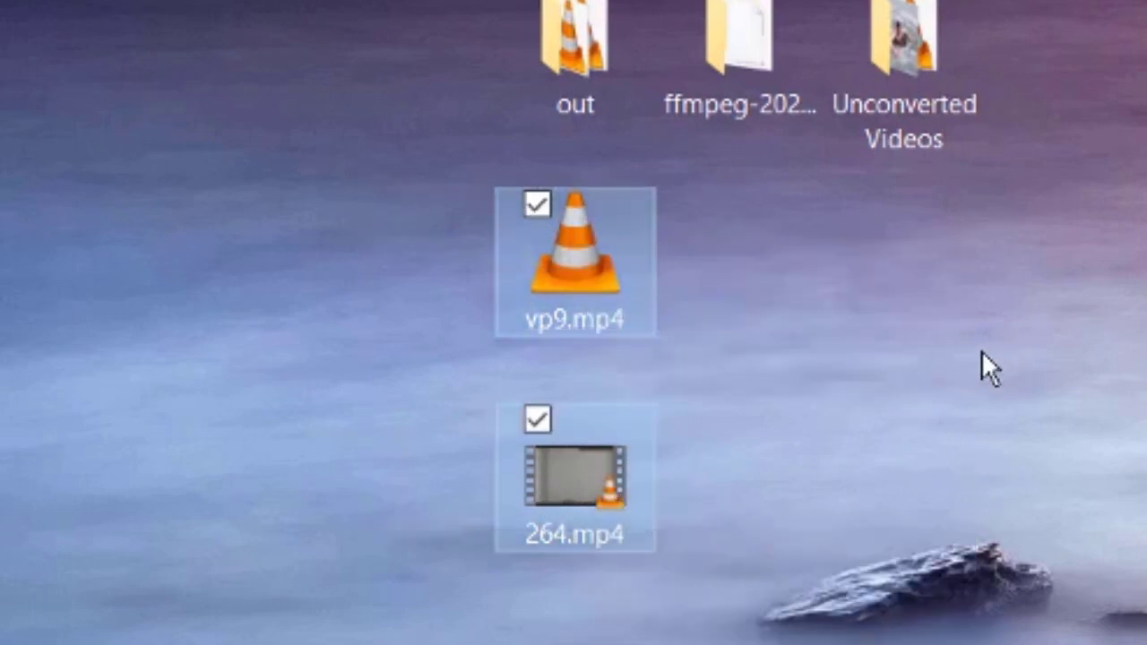
pyautogui.click(981, 352)
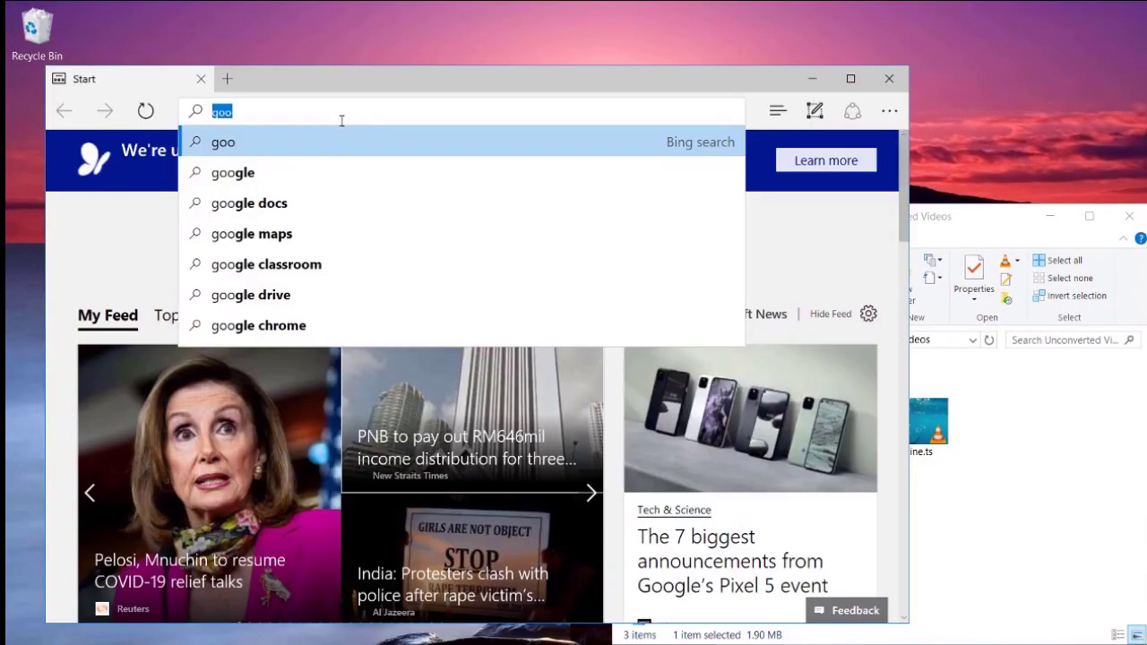
# Open the Google homepage in the web browser
pyautogui.click(342, 120)
pyautogui.write('gle.')
pyautogui.press('Return')
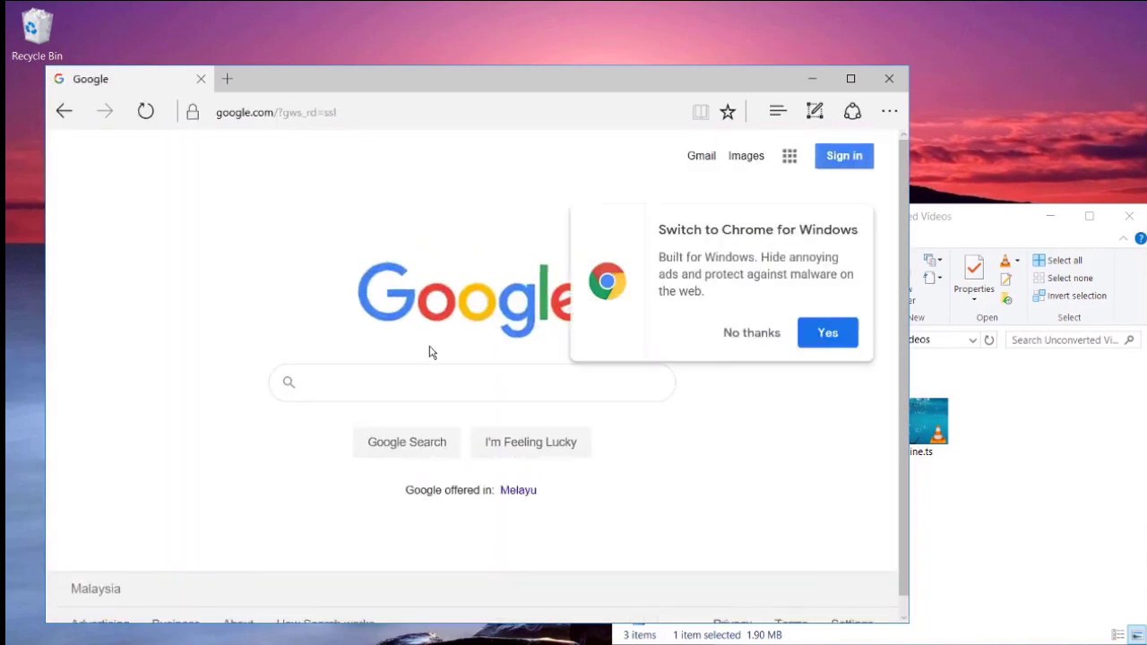
# Search Google for medlexo and open the Medlexo Eclipse for FFmpeg site
pyautogui.write('medlexo')
pyautogui.press('Return')
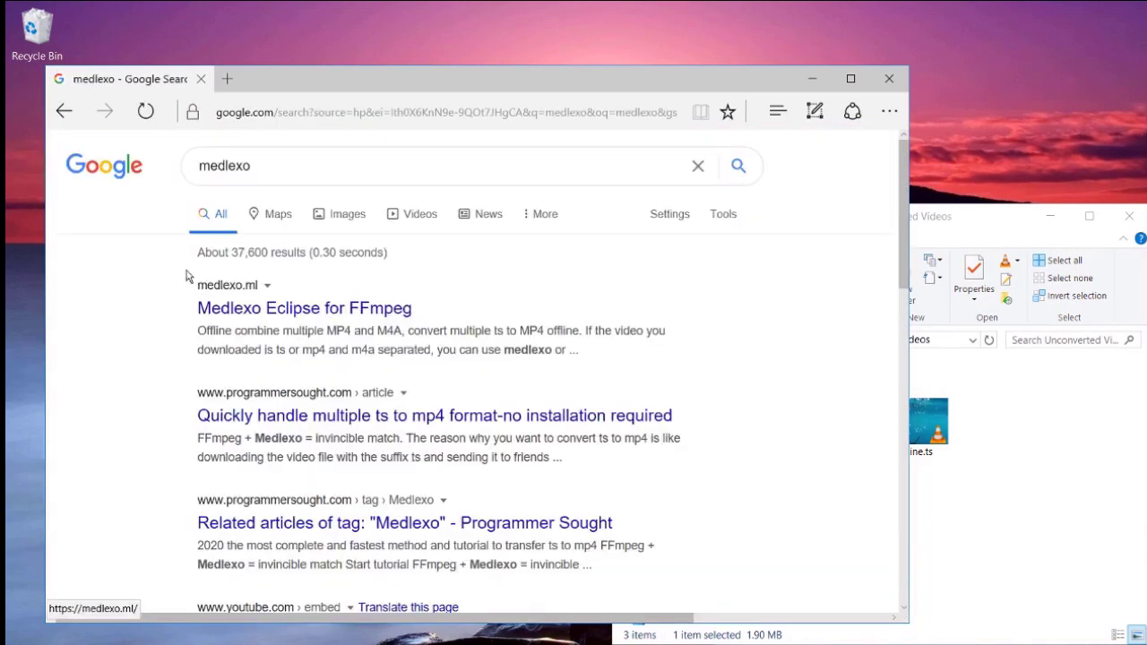
pyautogui.click(263, 310)
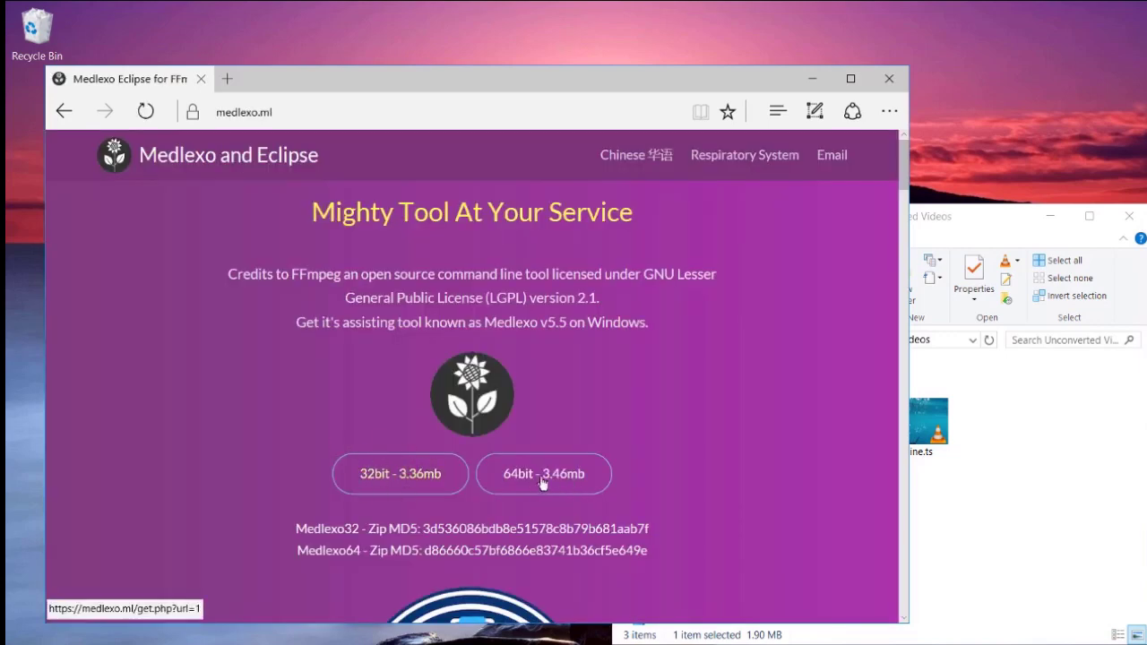
# Download the 64bit Medlexo Ultimate zip from the Medlexo site and open the saved archive
pyautogui.scroll(-20, 602, 475)
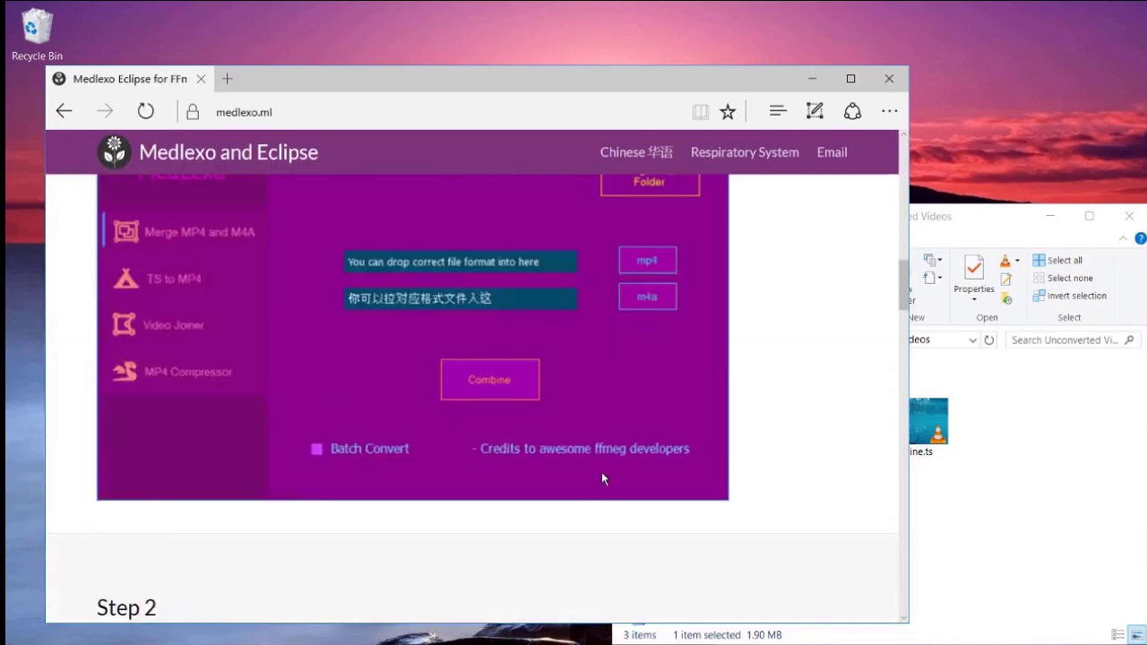
pyautogui.scroll(-3, 771, 451)
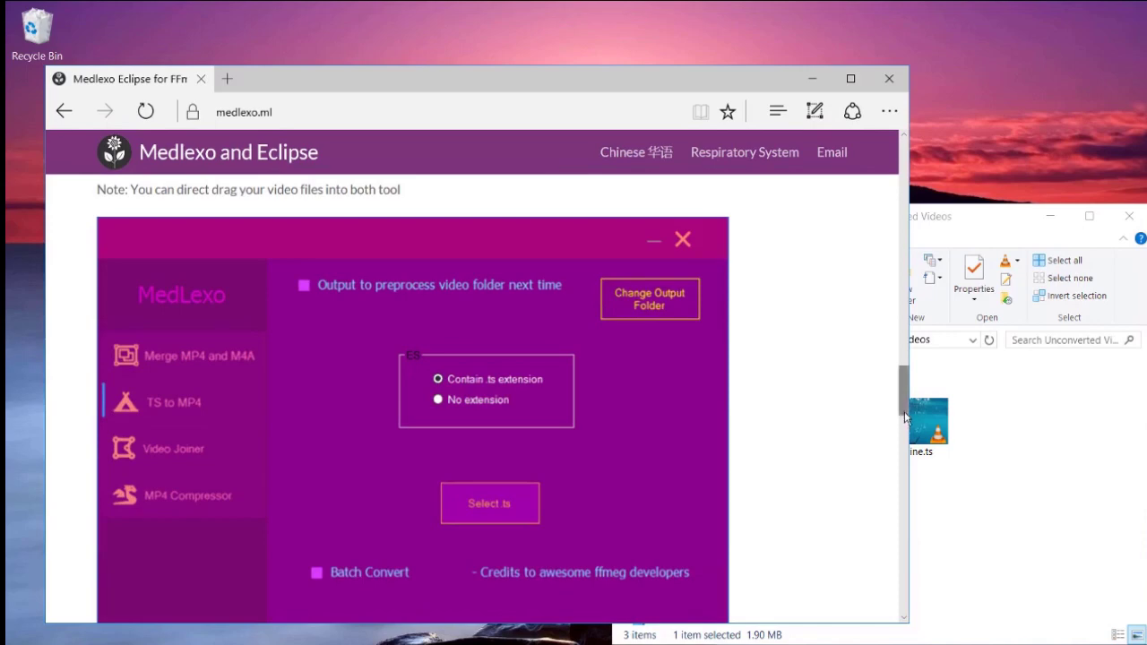
pyautogui.moveTo(901, 414); pyautogui.dragTo(901, 195)
pyautogui.scroll(1, 511, 422)
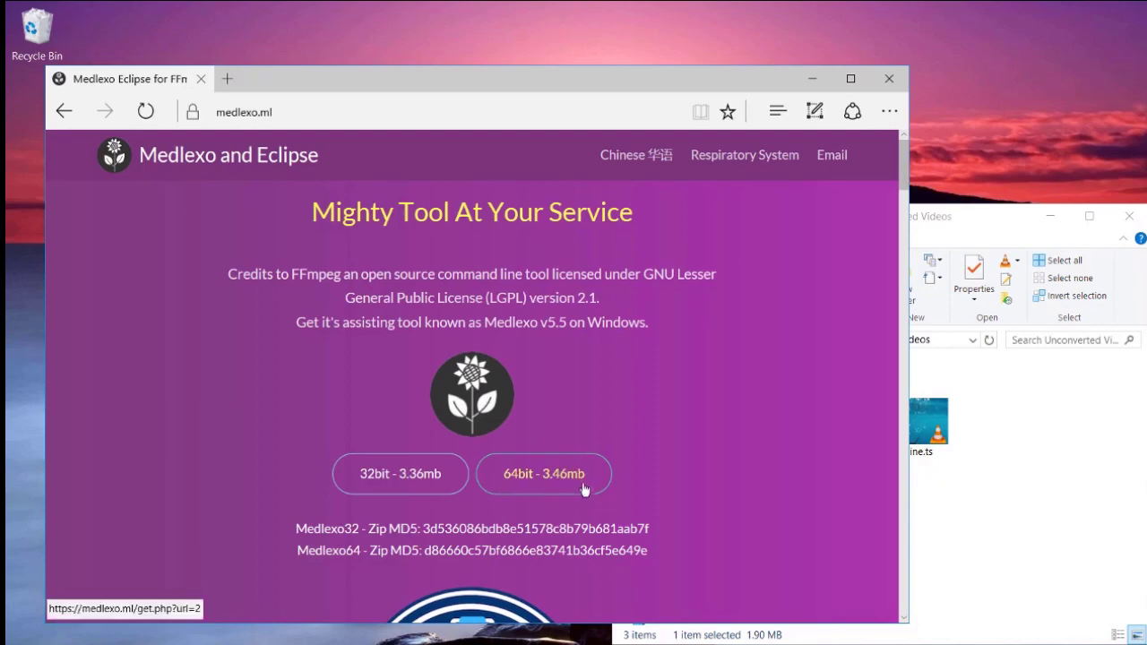
pyautogui.click(541, 493)
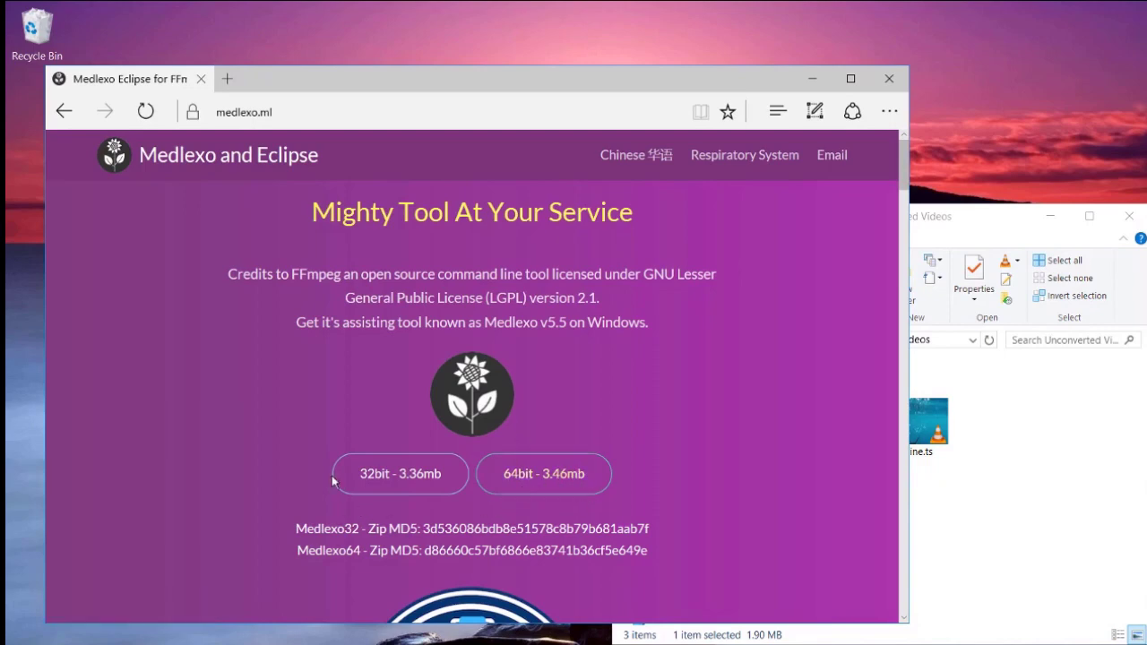
pyautogui.click(394, 495)
pyautogui.click(556, 480)
pyautogui.click(529, 481)
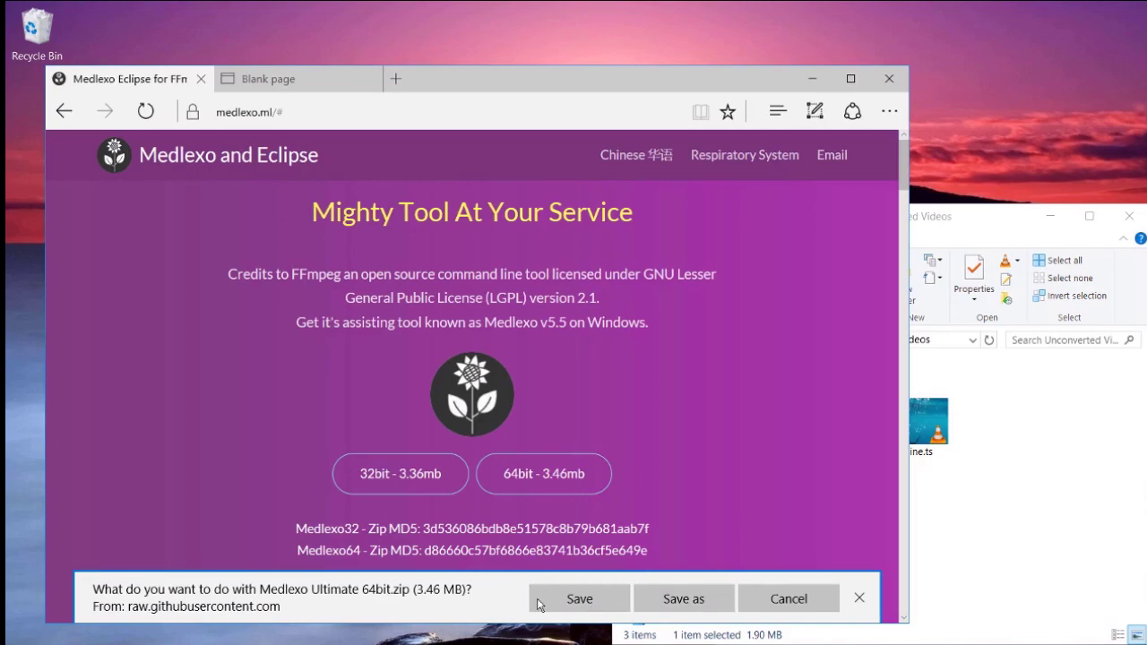
pyautogui.click(586, 602)
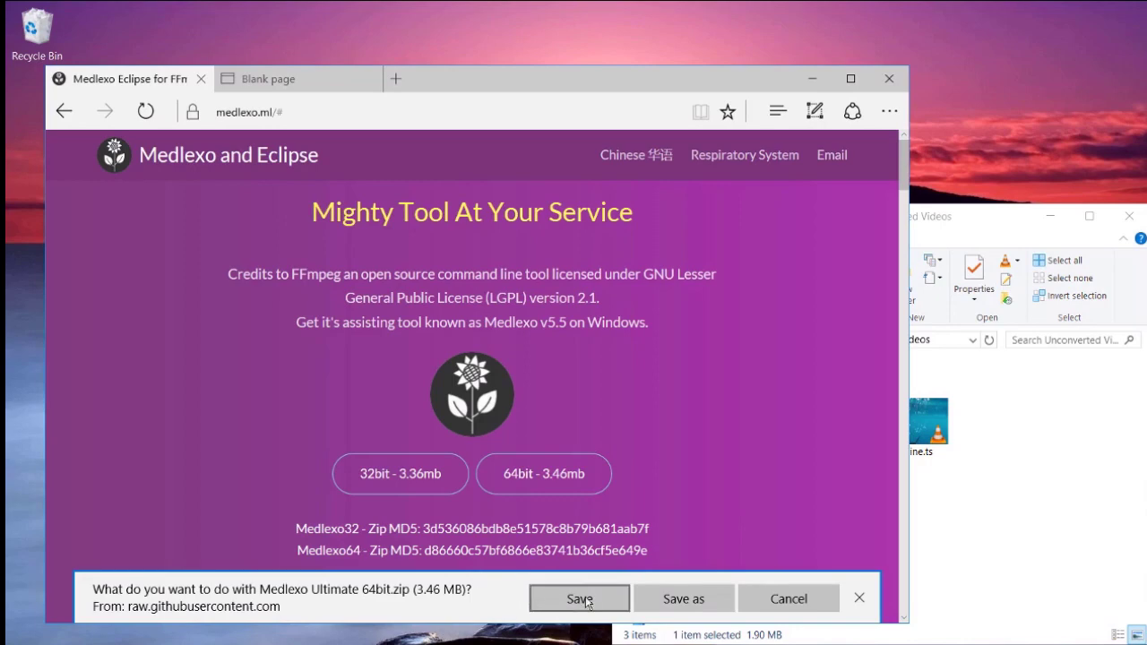
pyautogui.click(570, 602)
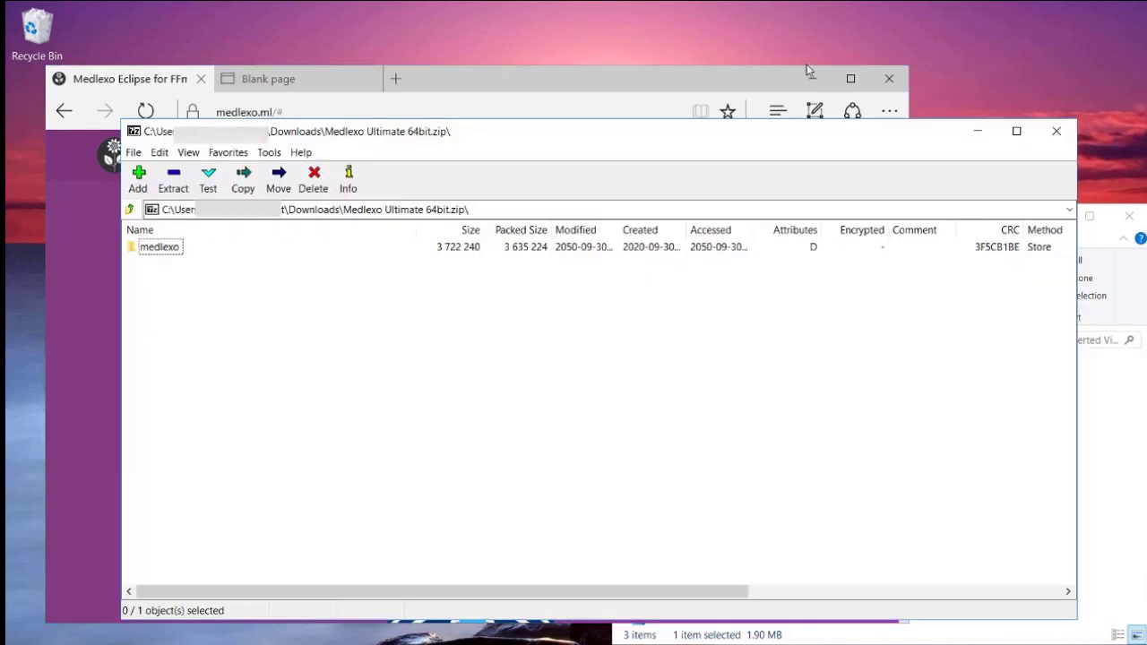
# Extract the medlexo folder from the archive to the desktop and close the archive window
pyautogui.click(159, 248)
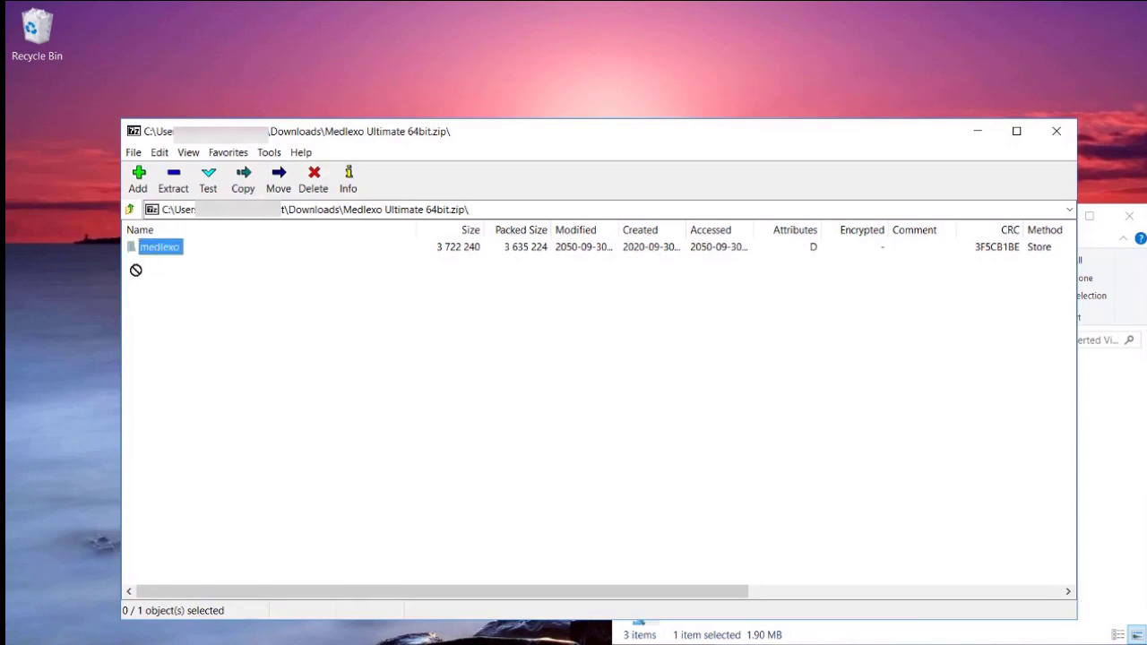
pyautogui.moveTo(135, 269); pyautogui.dragTo(95, 313)
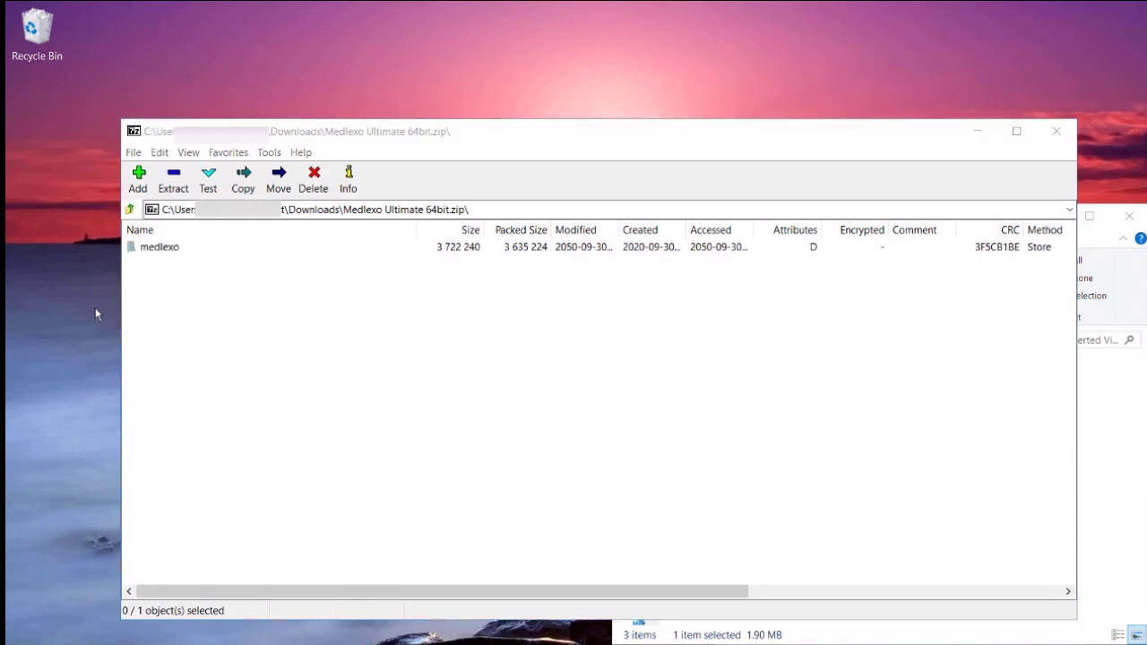
pyautogui.click(1054, 130)
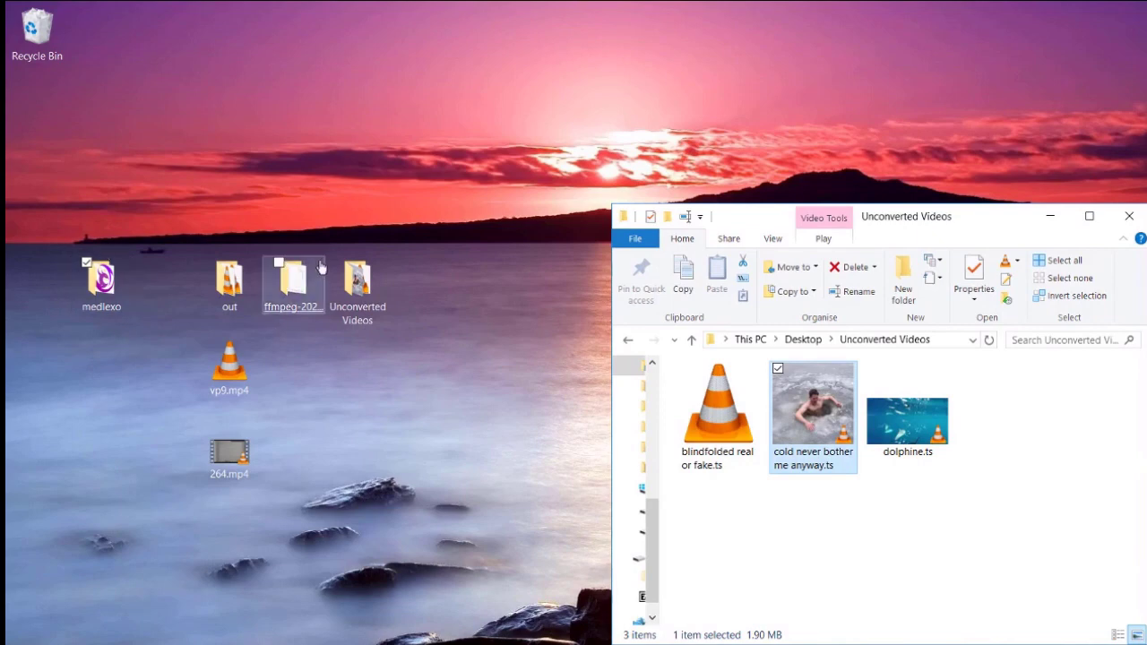
# Open the ffmpeg-2020-09-16-Zeranoe folder and the medlexo folder from the desktop
pyautogui.click(300, 331)
pyautogui.press('Return')
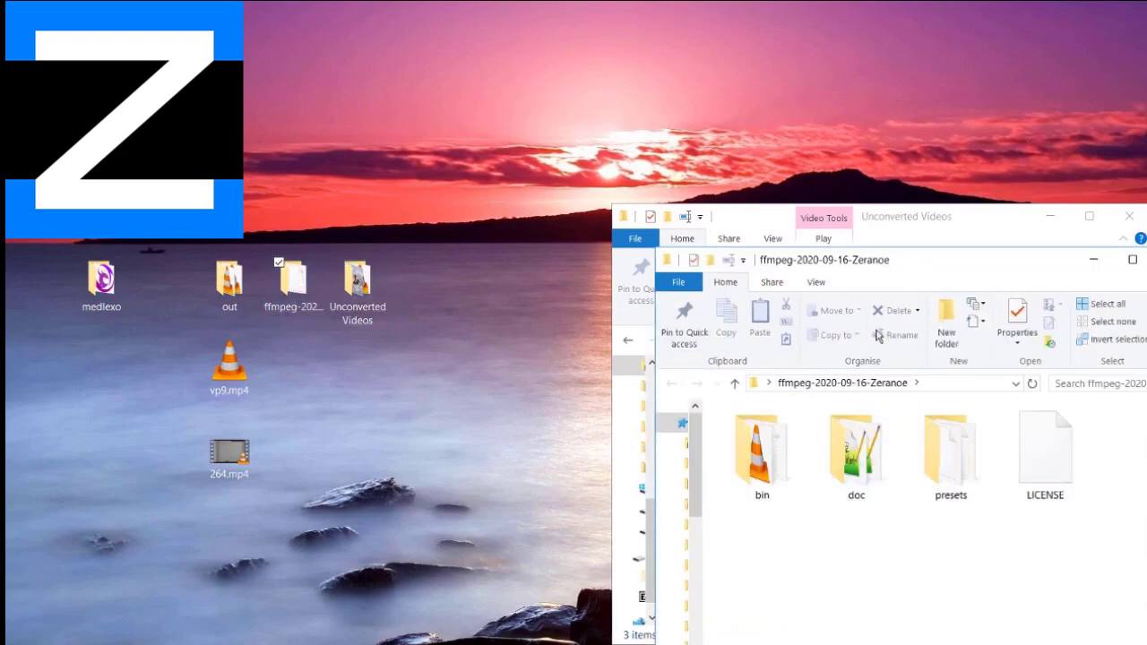
pyautogui.doubleClick(102, 283)
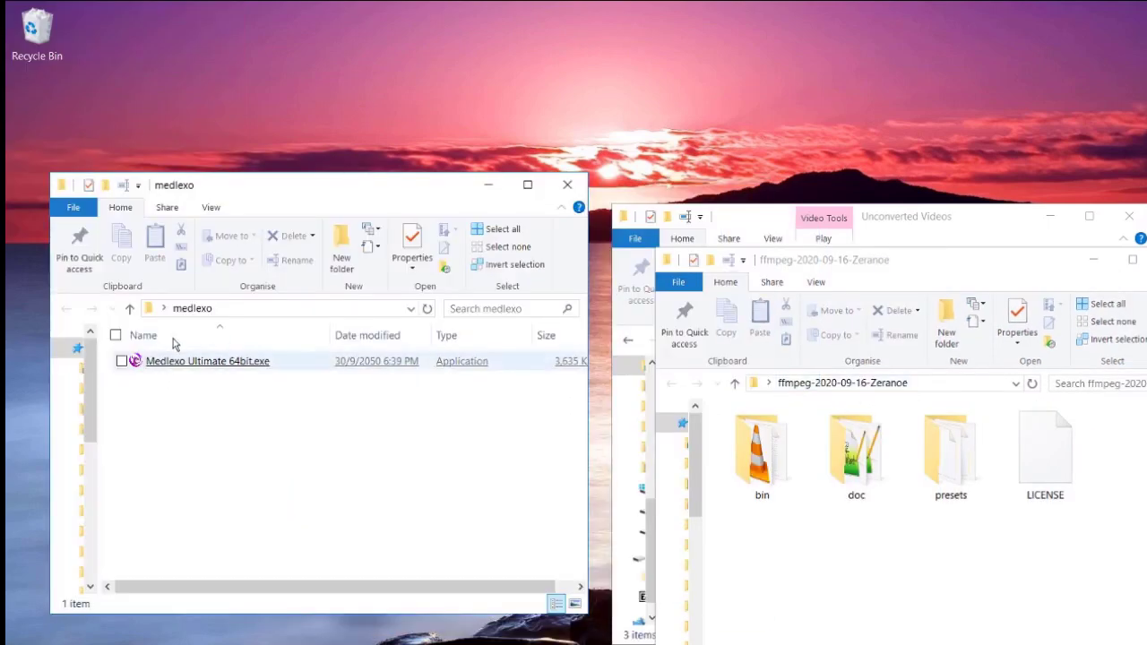
# Test-run Medlexo Ultimate 64bit.exe from the ffmpeg-2020-09-16-Zeranoe folder and return it to the medlexo folder
pyautogui.moveTo(159, 361); pyautogui.dragTo(816, 577)
pyautogui.click(1142, 467)
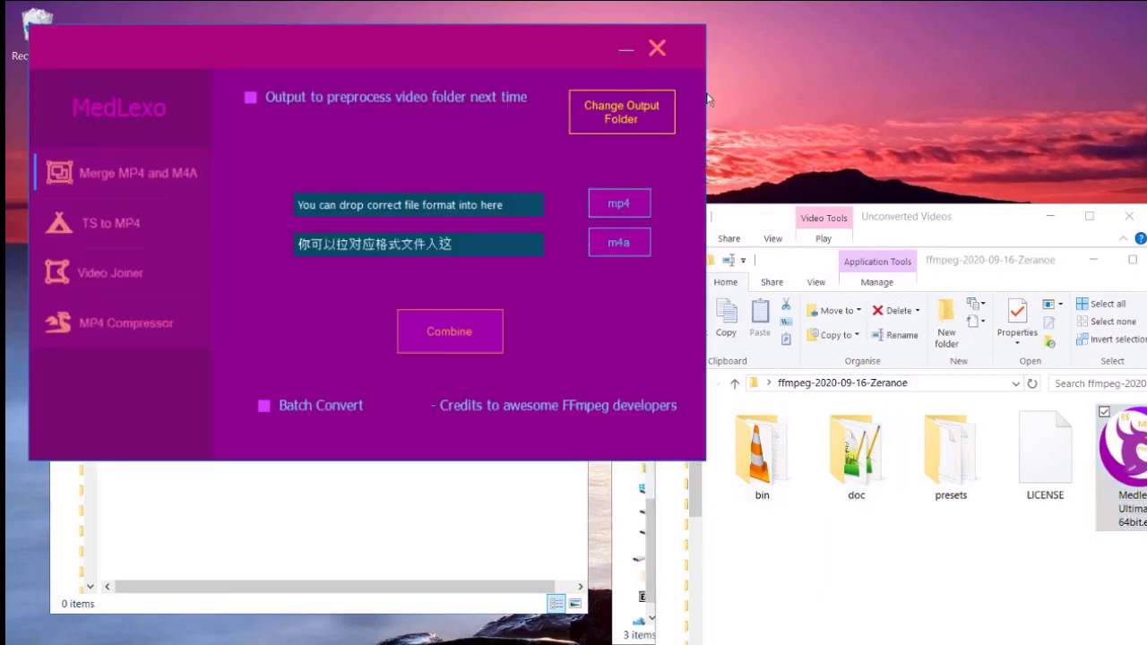
pyautogui.click(656, 49)
pyautogui.moveTo(1142, 464); pyautogui.dragTo(340, 422)
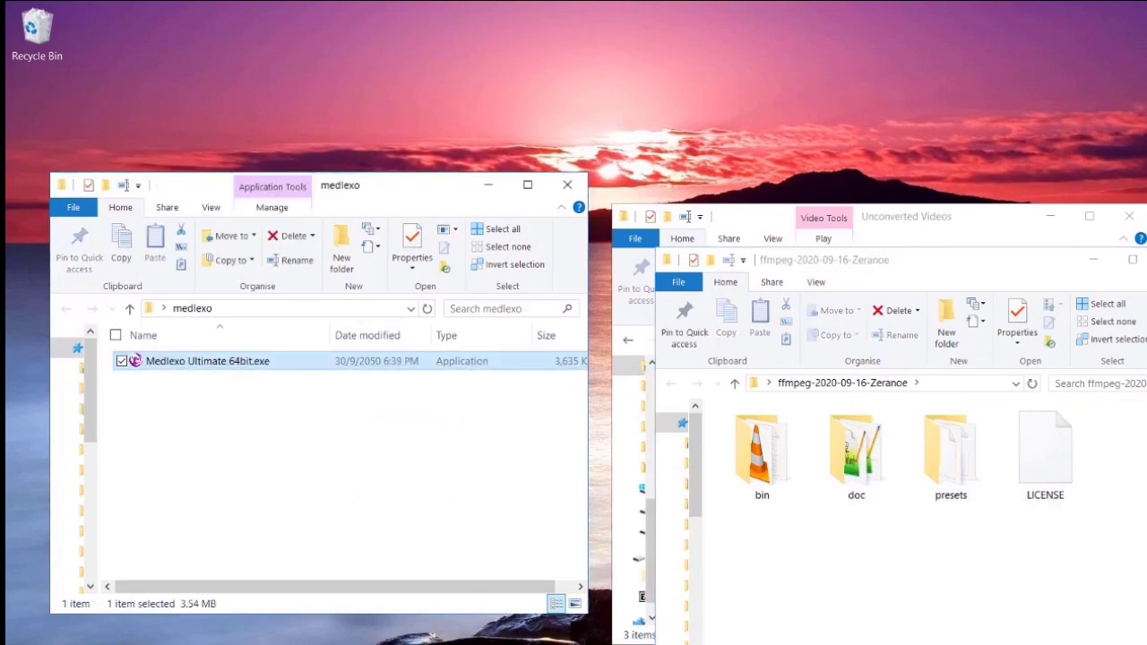
# Launch Medlexo Ultimate 64bit.exe from the medlexo folder and switch it to the TS to MP4 converter
pyautogui.moveTo(384, 197); pyautogui.dragTo(760, 188)
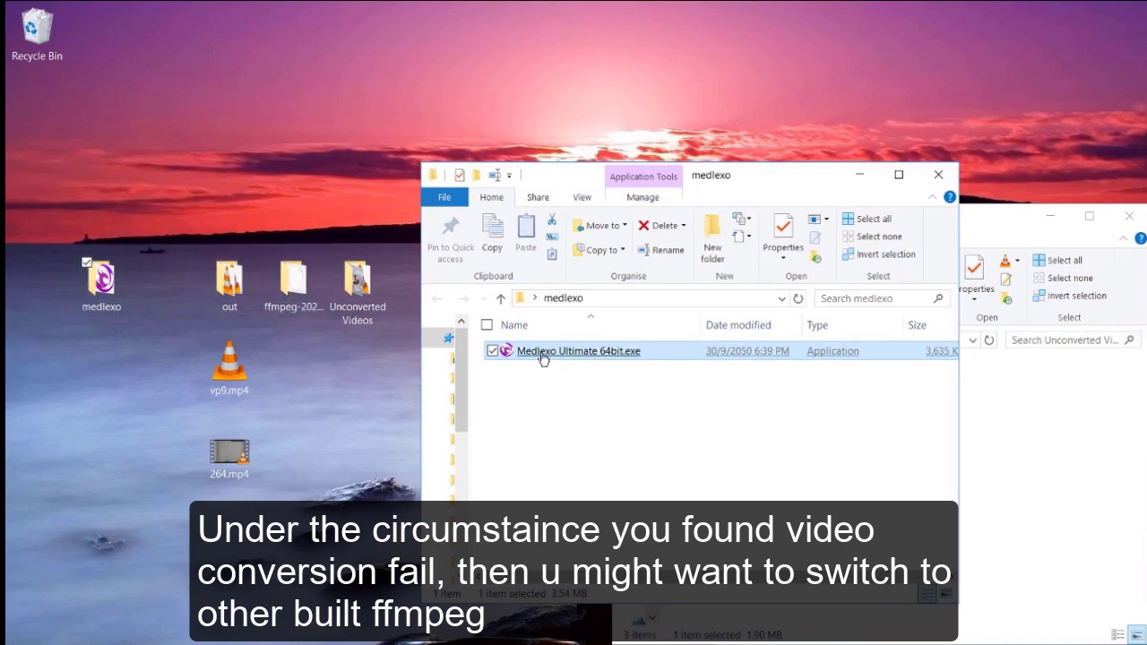
pyautogui.doubleClick(588, 353)
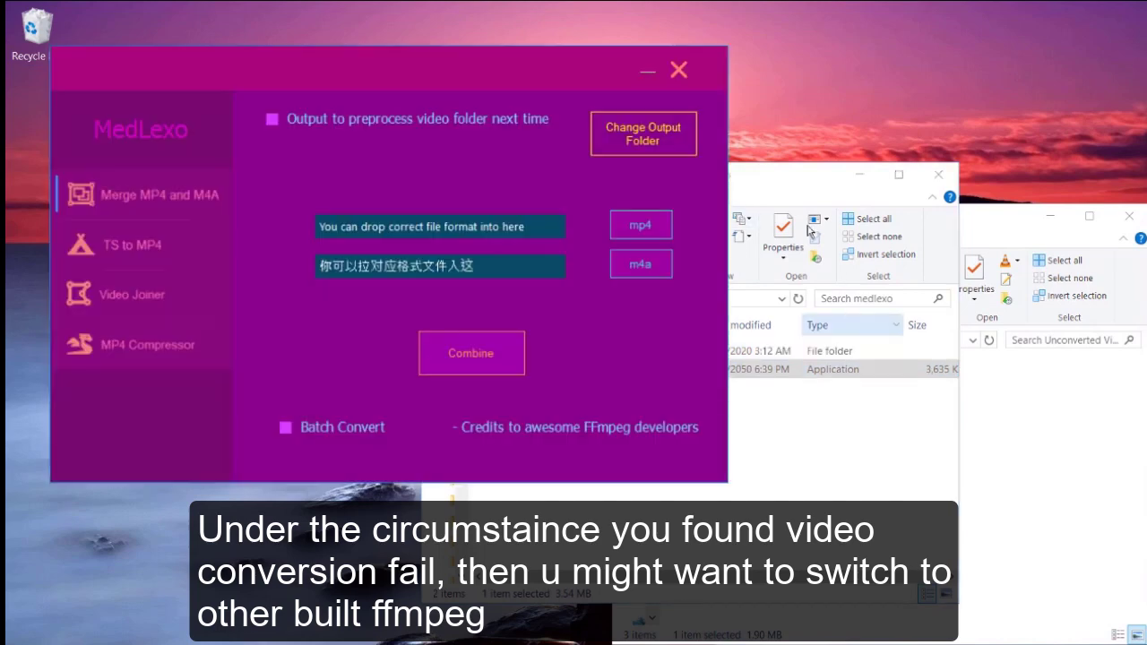
pyautogui.moveTo(776, 179); pyautogui.dragTo(1060, 192)
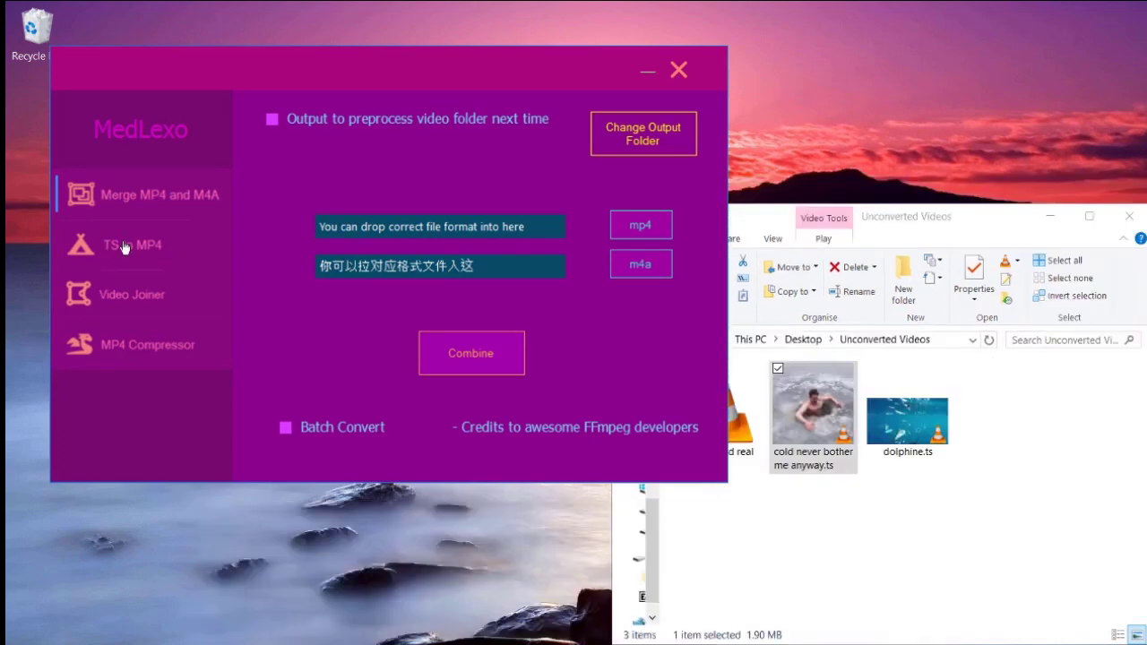
pyautogui.click(126, 248)
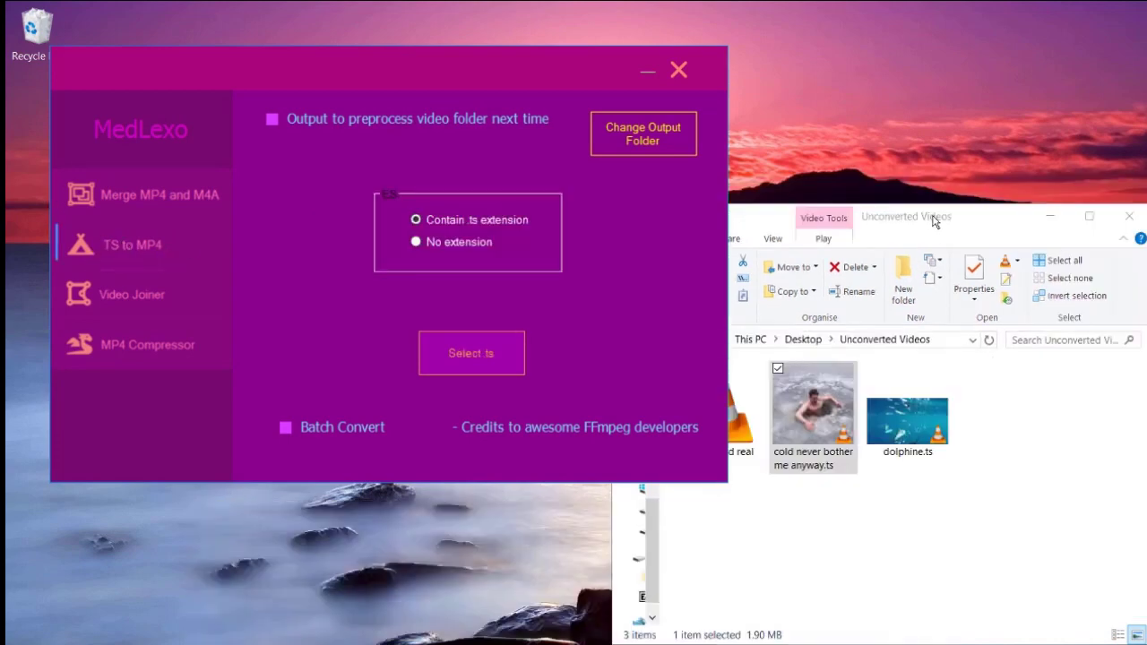
# Play blindfolded real or fake.ts from Unconverted Videos in VLC and jump to various points to check how it seeks
pyautogui.moveTo(937, 222); pyautogui.dragTo(985, 206)
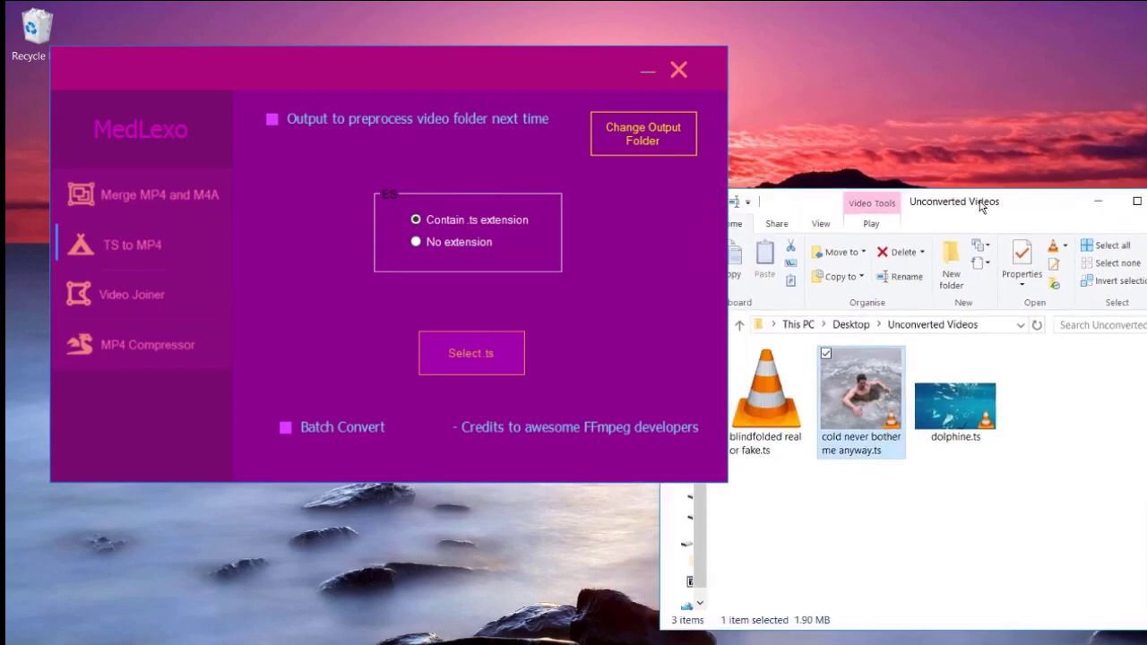
pyautogui.doubleClick(764, 400)
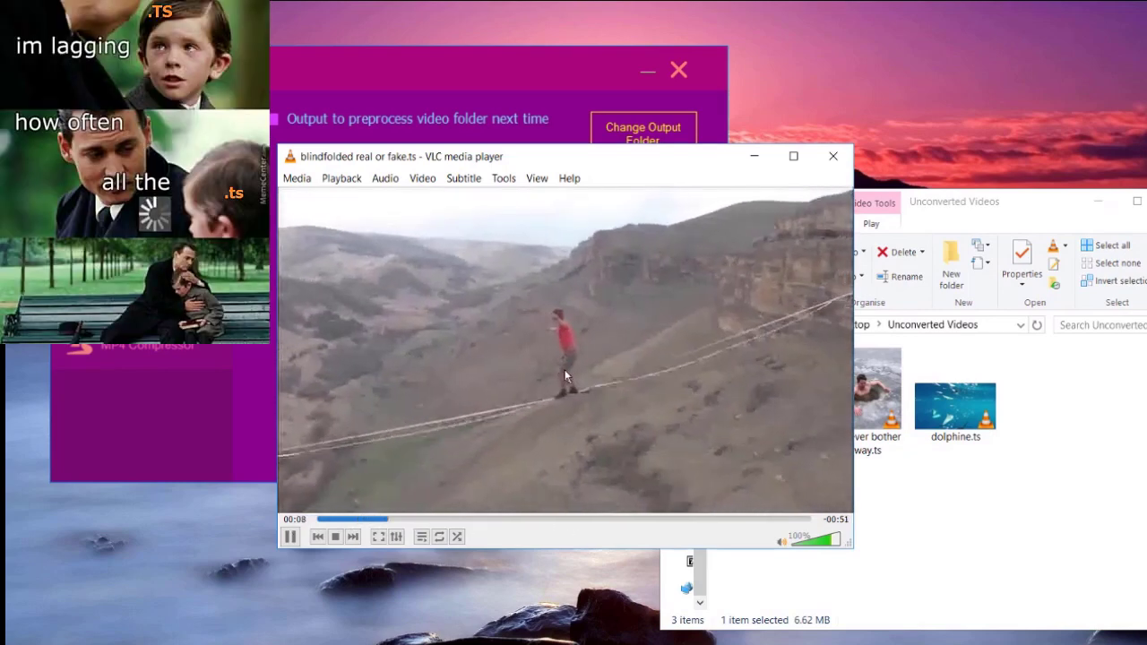
pyautogui.click(576, 518)
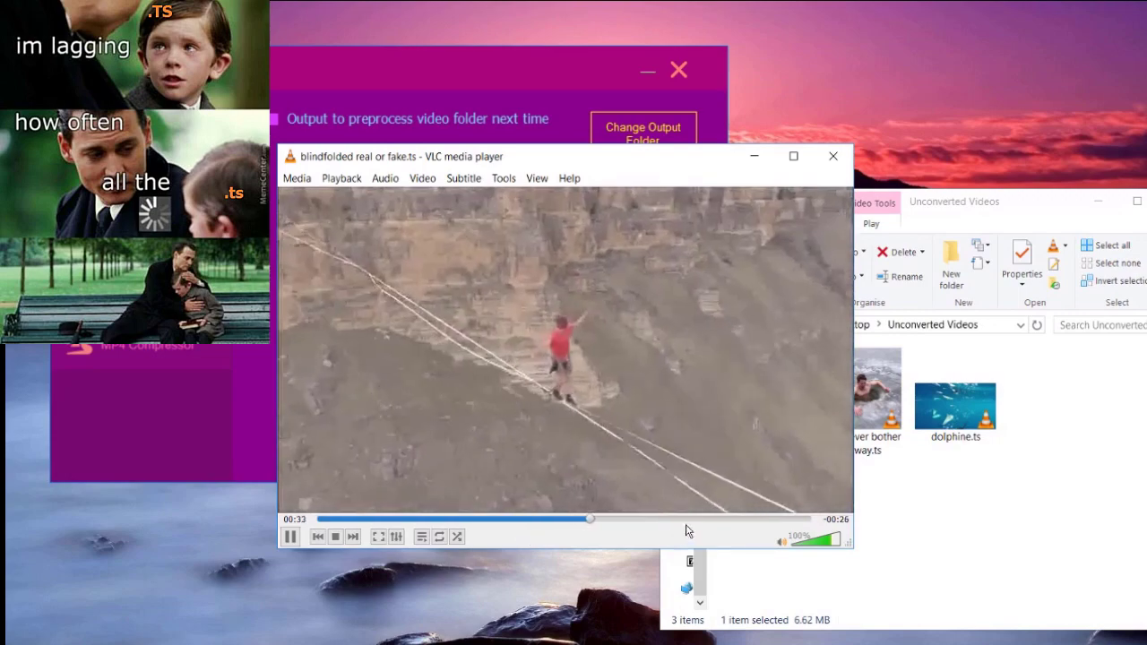
pyautogui.click(700, 518)
pyautogui.click(414, 520)
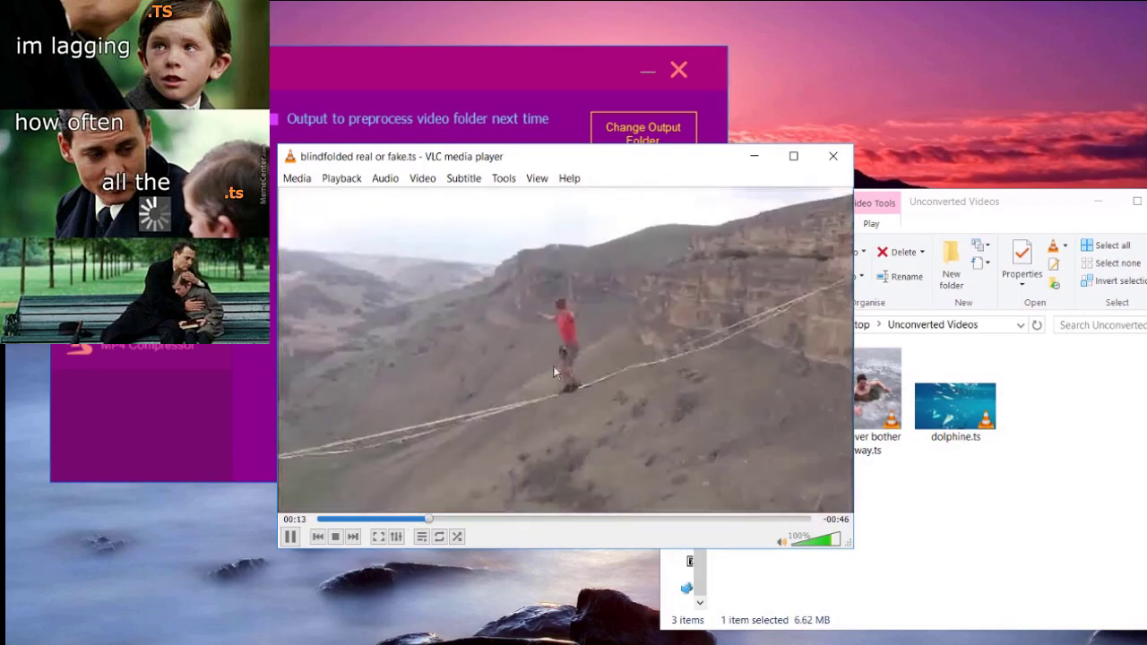
pyautogui.click(521, 520)
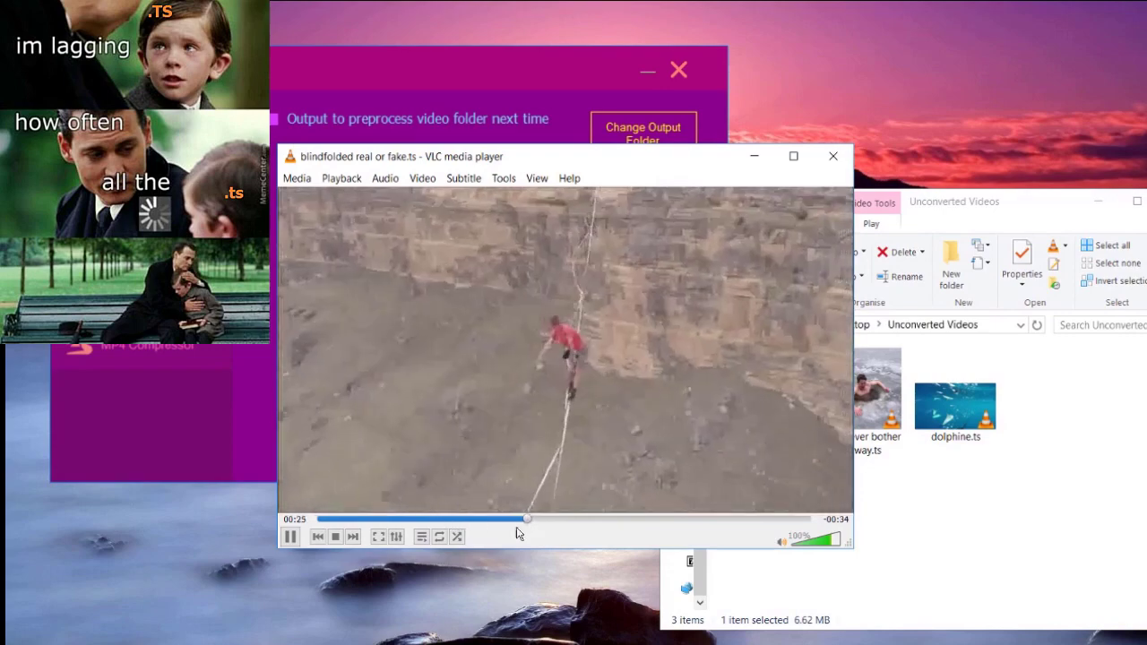
pyautogui.click(393, 520)
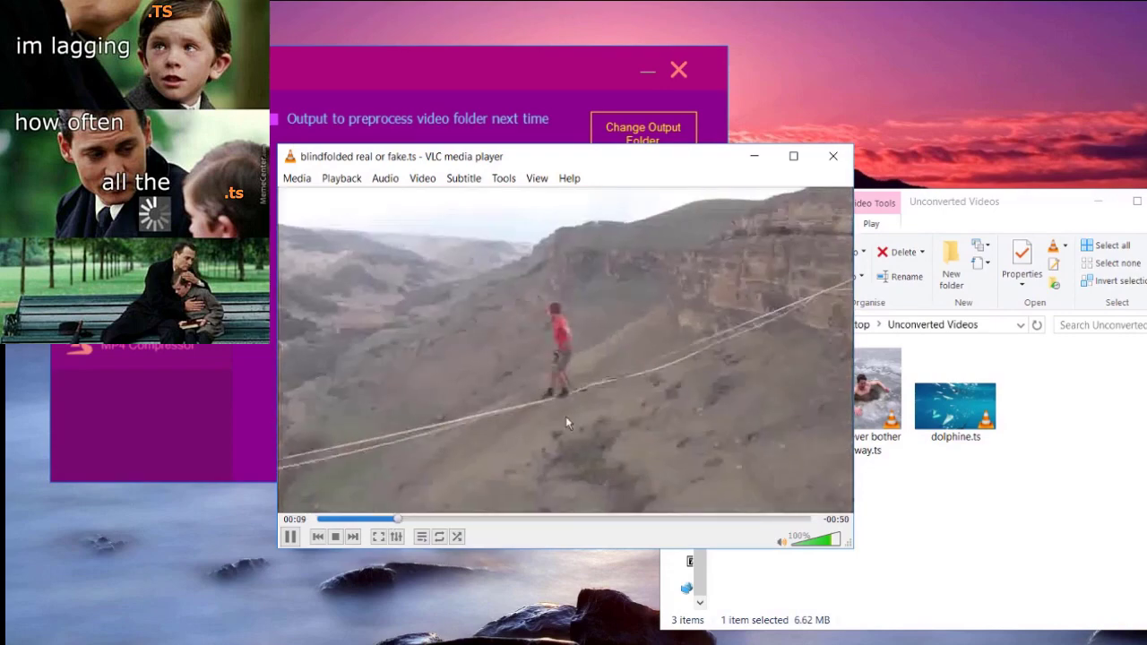
pyautogui.click(608, 522)
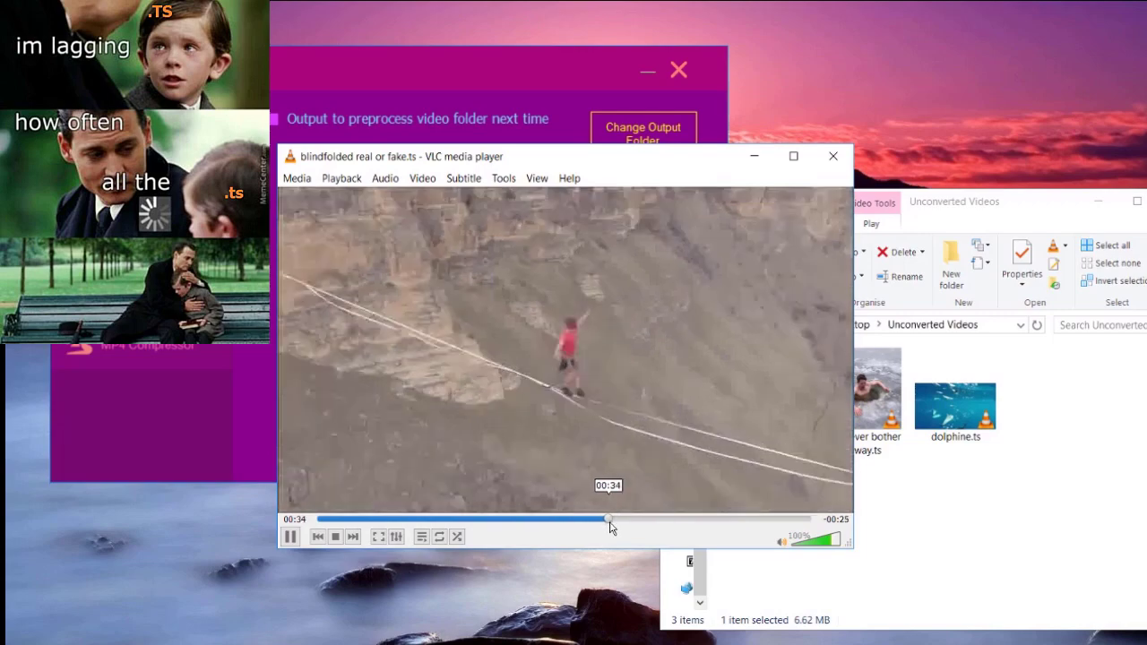
pyautogui.click(608, 528)
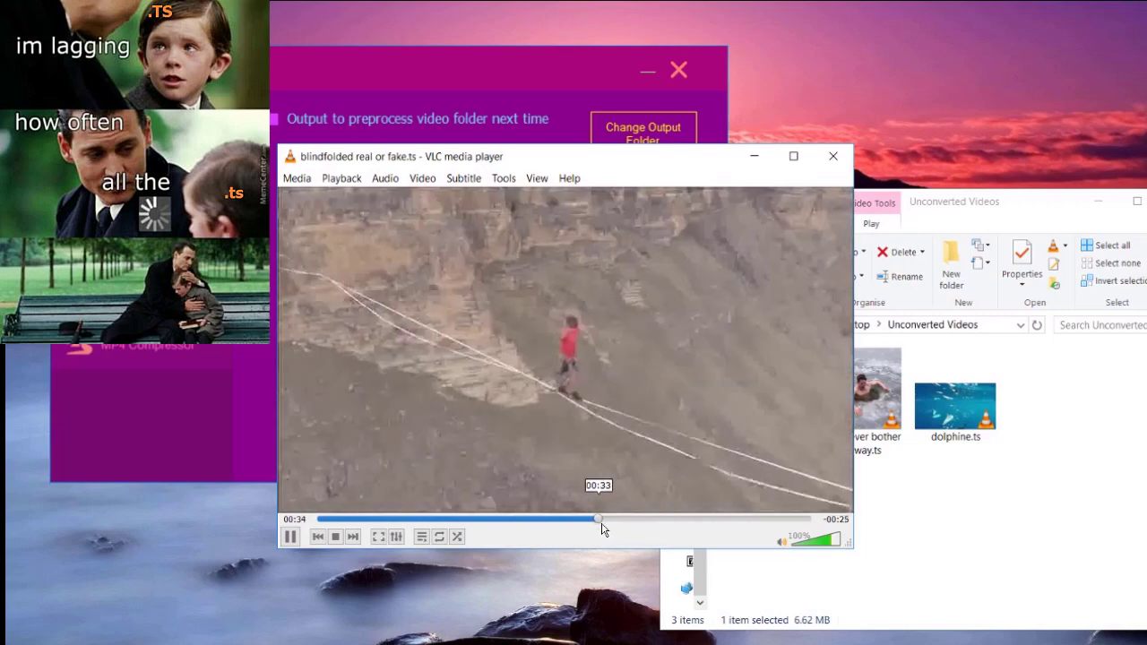
pyautogui.click(387, 522)
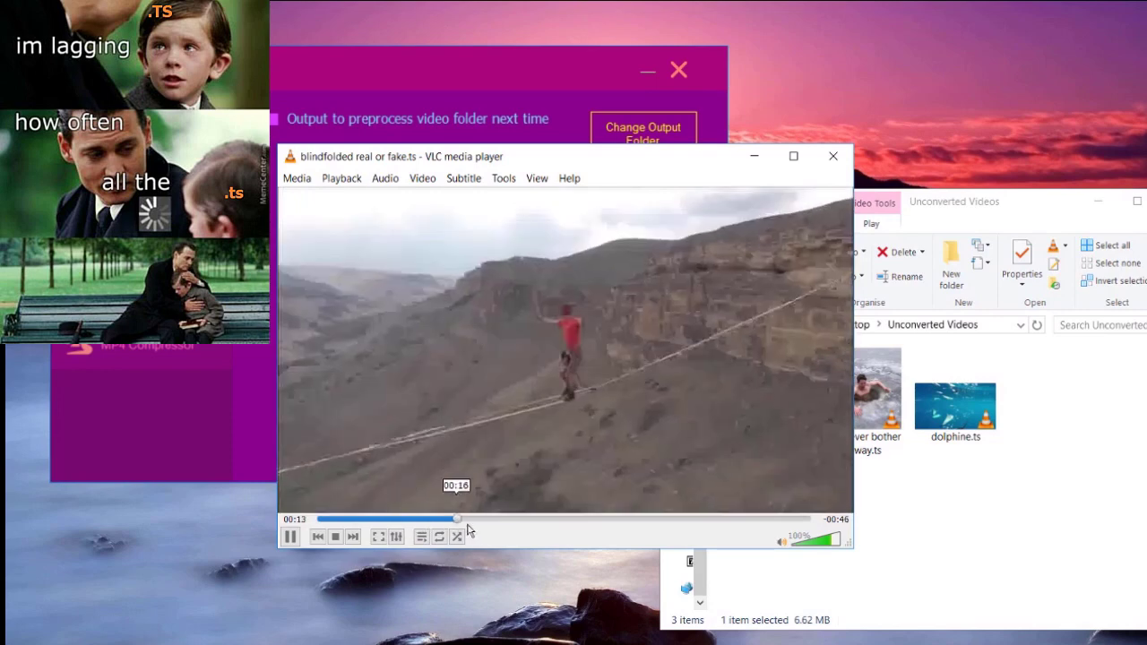
pyautogui.click(523, 520)
pyautogui.click(766, 518)
# Play dolphine.ts from Unconverted Videos in VLC, skip ahead to check how it seeks, and close the player
pyautogui.click(955, 405)
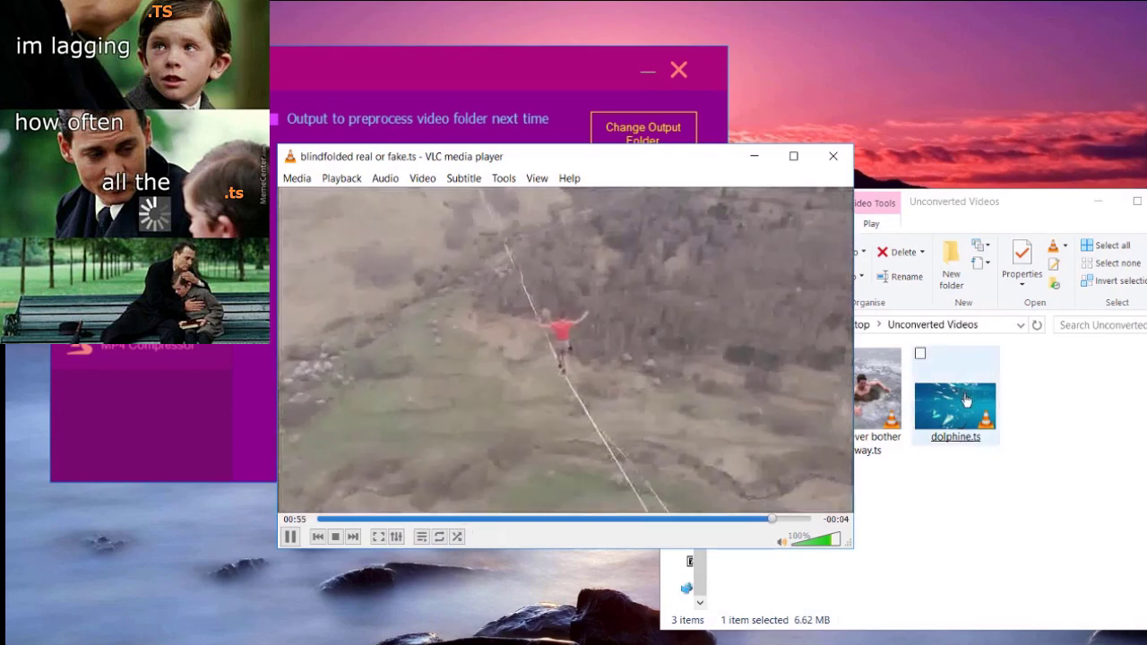
pyautogui.moveTo(882, 414); pyautogui.dragTo(625, 594)
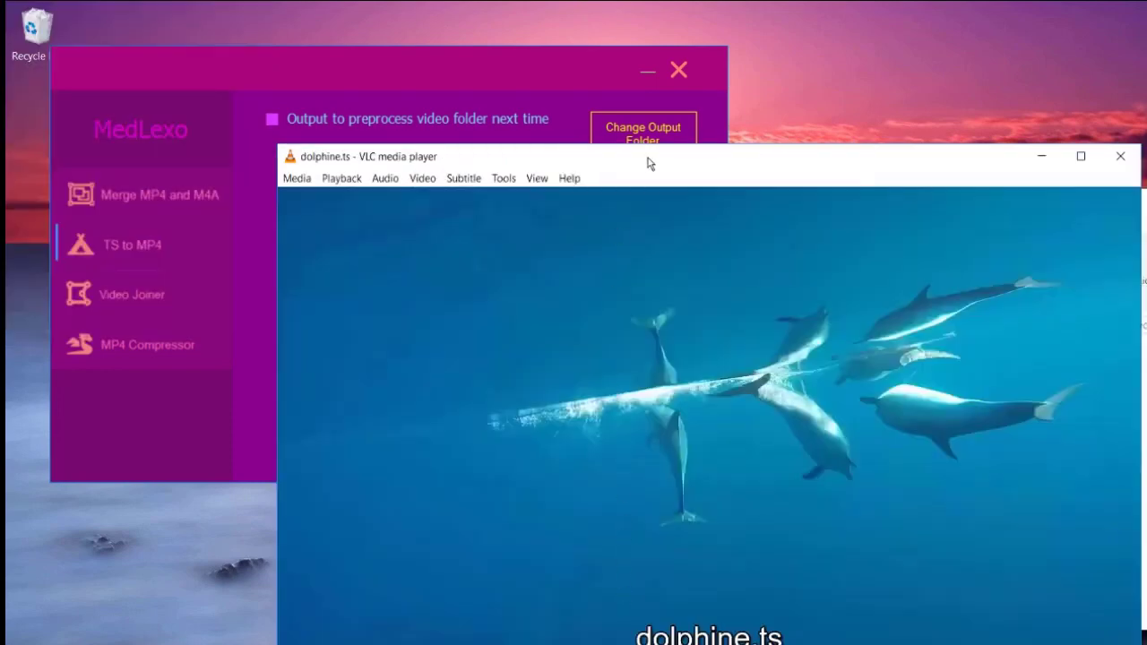
pyautogui.moveTo(650, 163); pyautogui.dragTo(532, 84)
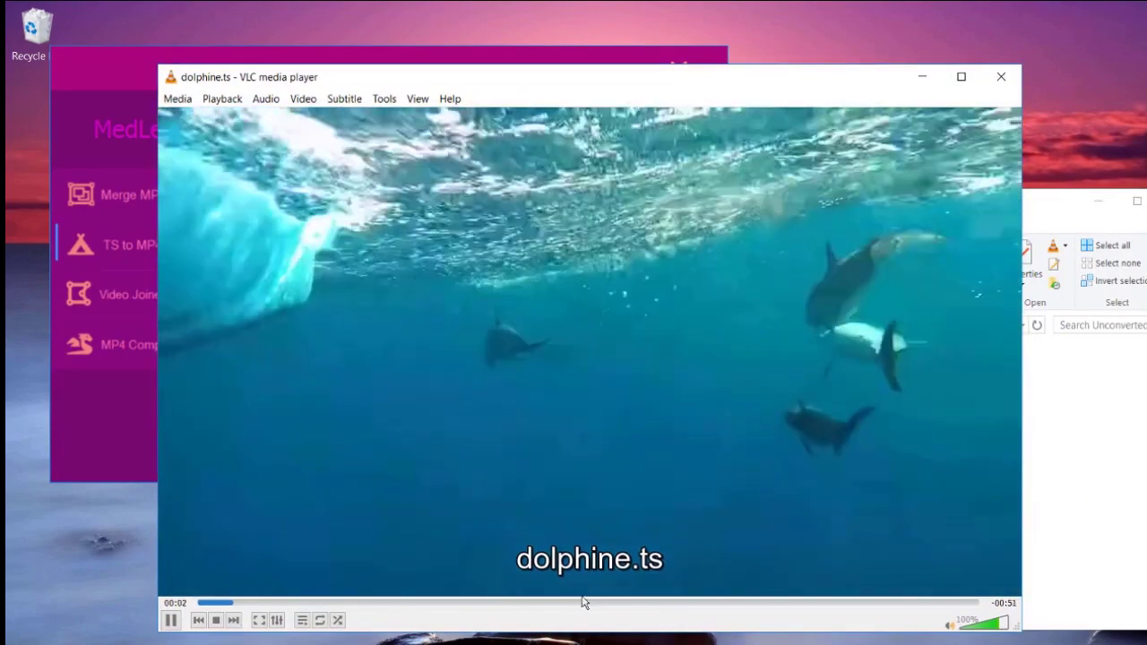
pyautogui.click(577, 603)
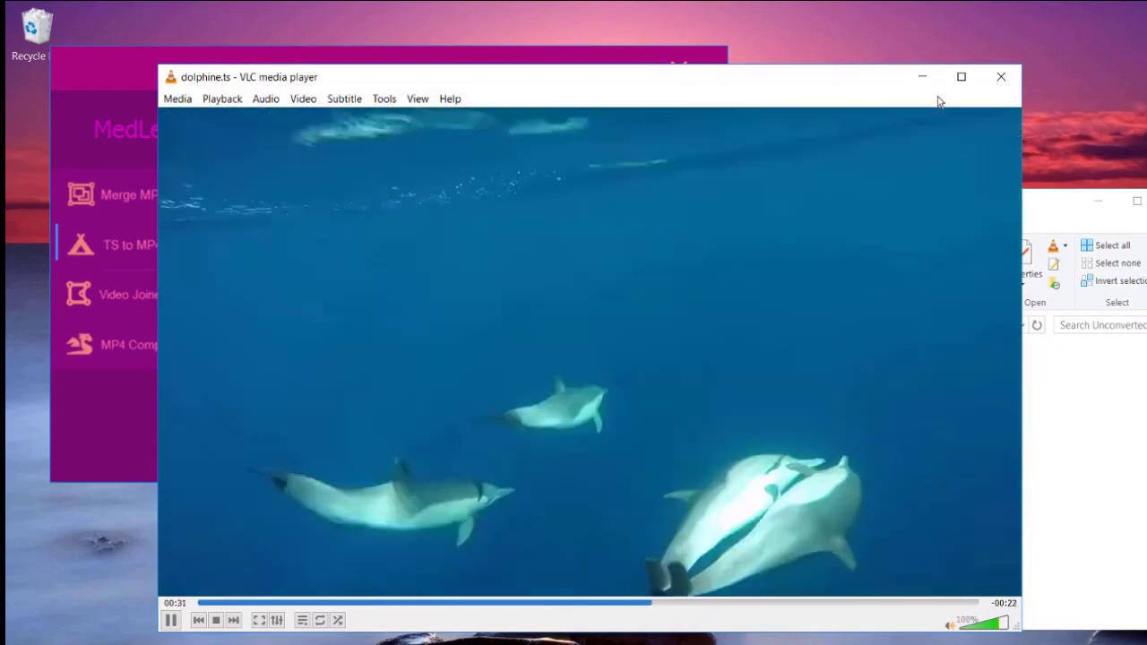
pyautogui.click(996, 79)
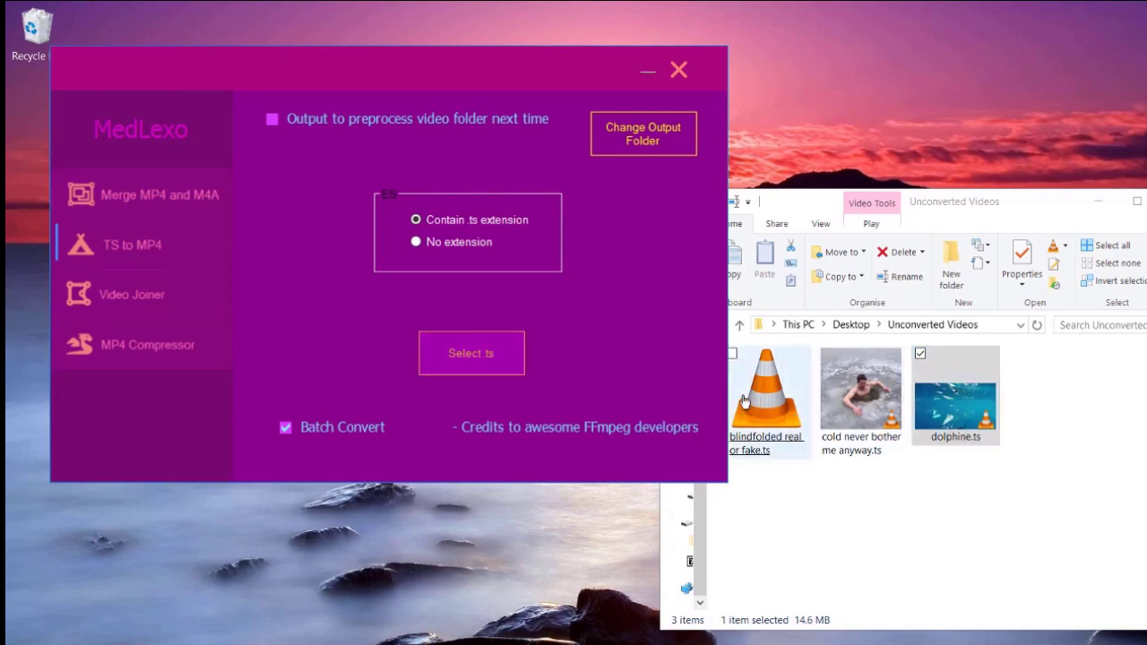
# Load all three .ts files from Unconverted Videos into the TS to MP4 converter and set the desktop's out folder as output
pyautogui.moveTo(988, 481); pyautogui.dragTo(779, 395)
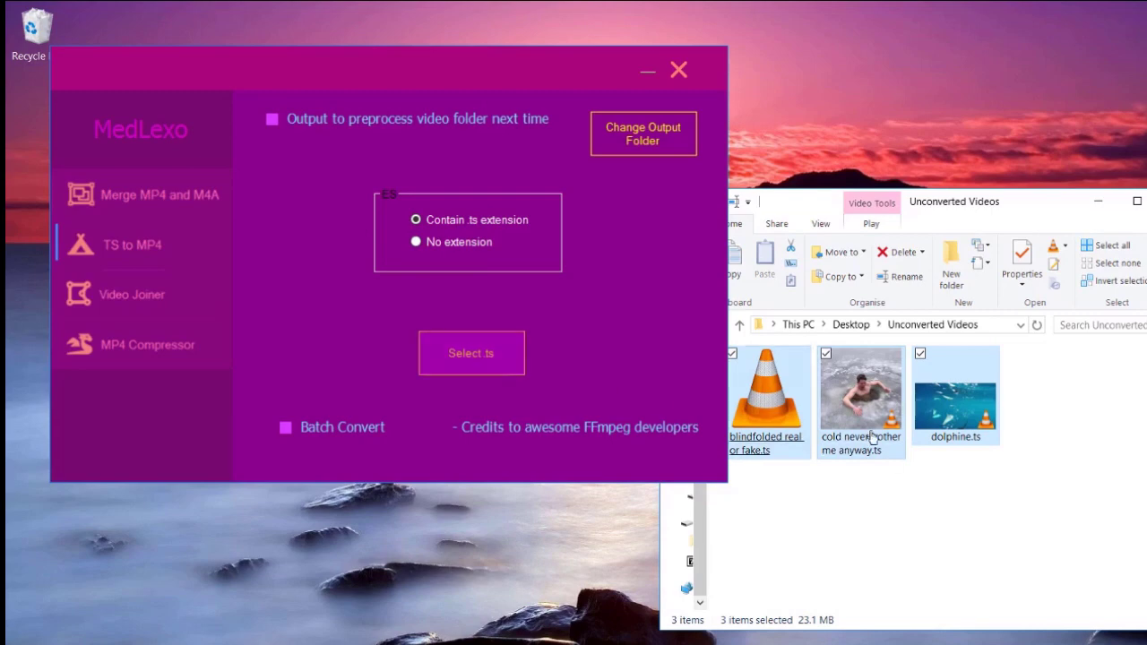
pyautogui.moveTo(879, 394); pyautogui.dragTo(648, 340)
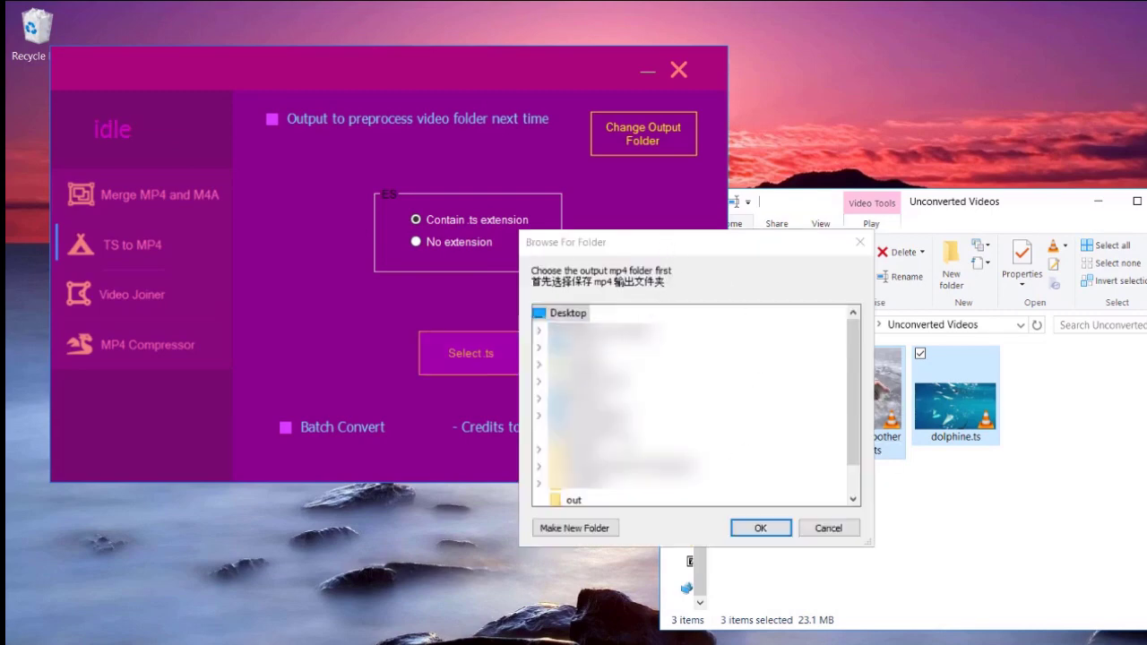
pyautogui.click(566, 502)
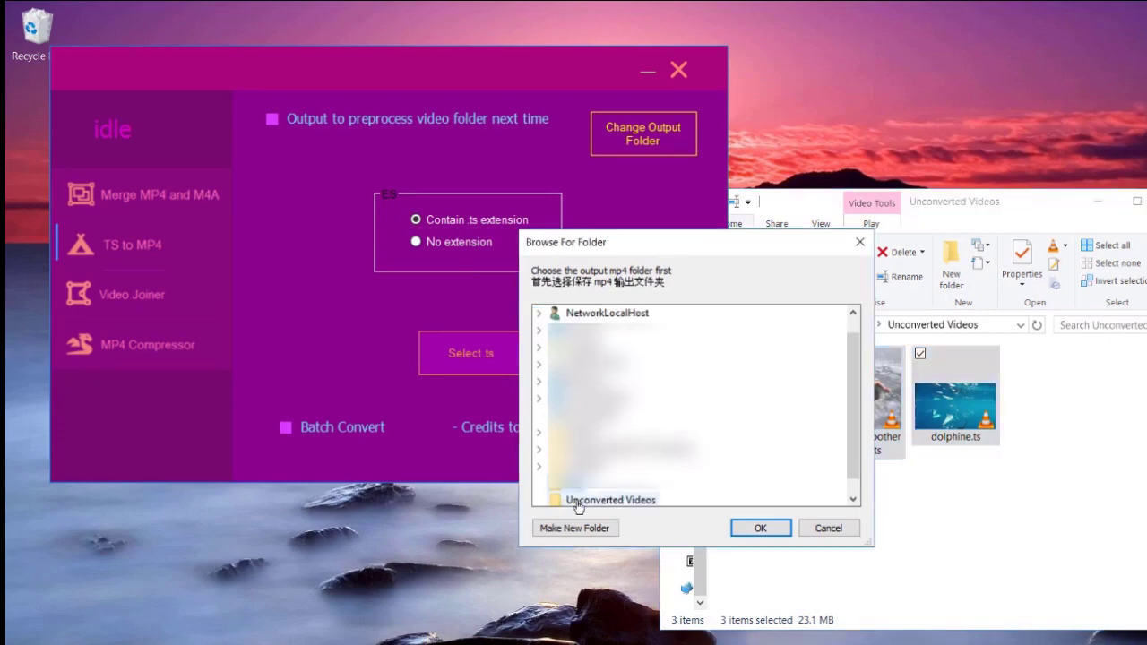
pyautogui.click(758, 529)
# Uncover the conversion console and answer y to overwrite the existing MP4 files in the out folder
pyautogui.moveTo(481, 76); pyautogui.dragTo(787, 360)
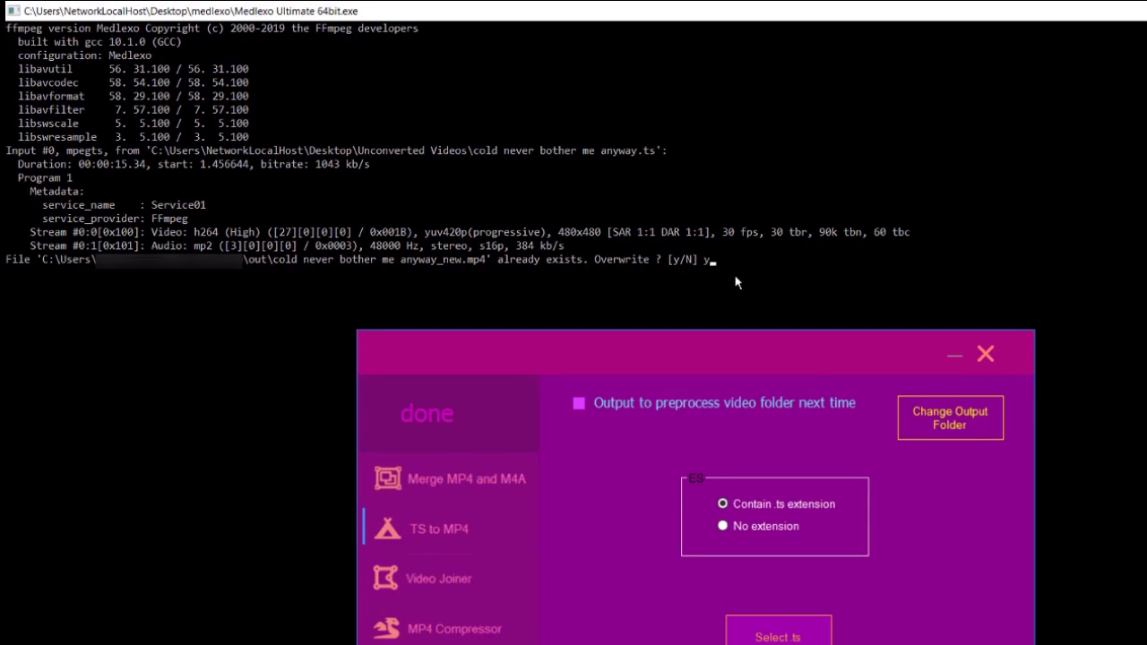
pyautogui.press('Return')
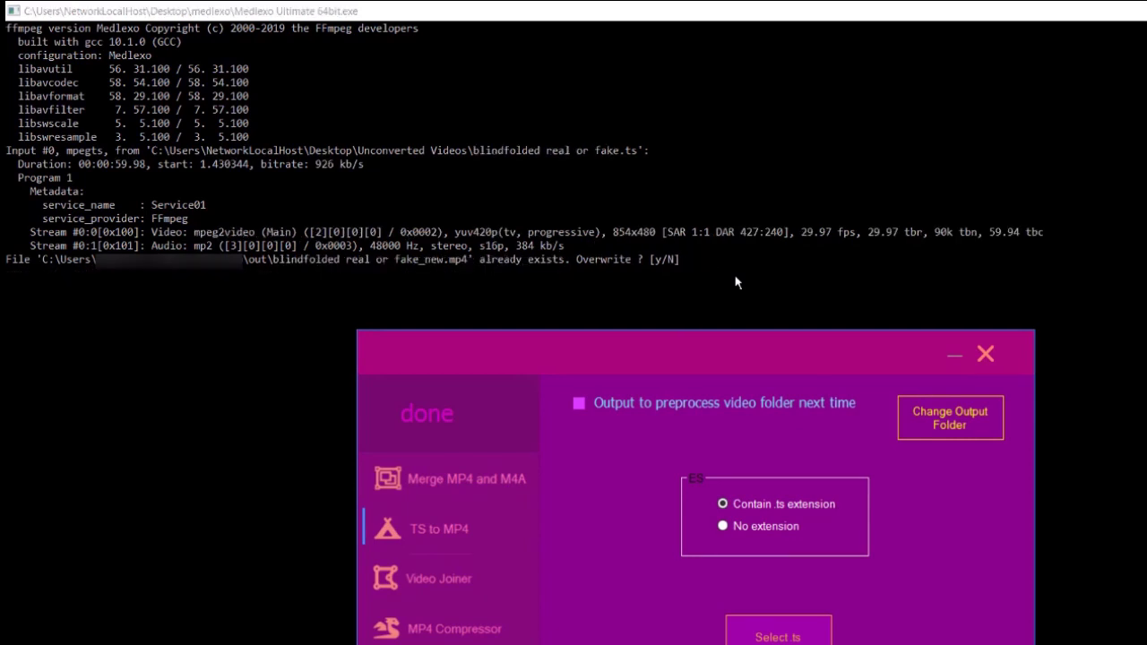
pyautogui.write('y')
pyautogui.press('Return')
pyautogui.press('Return')
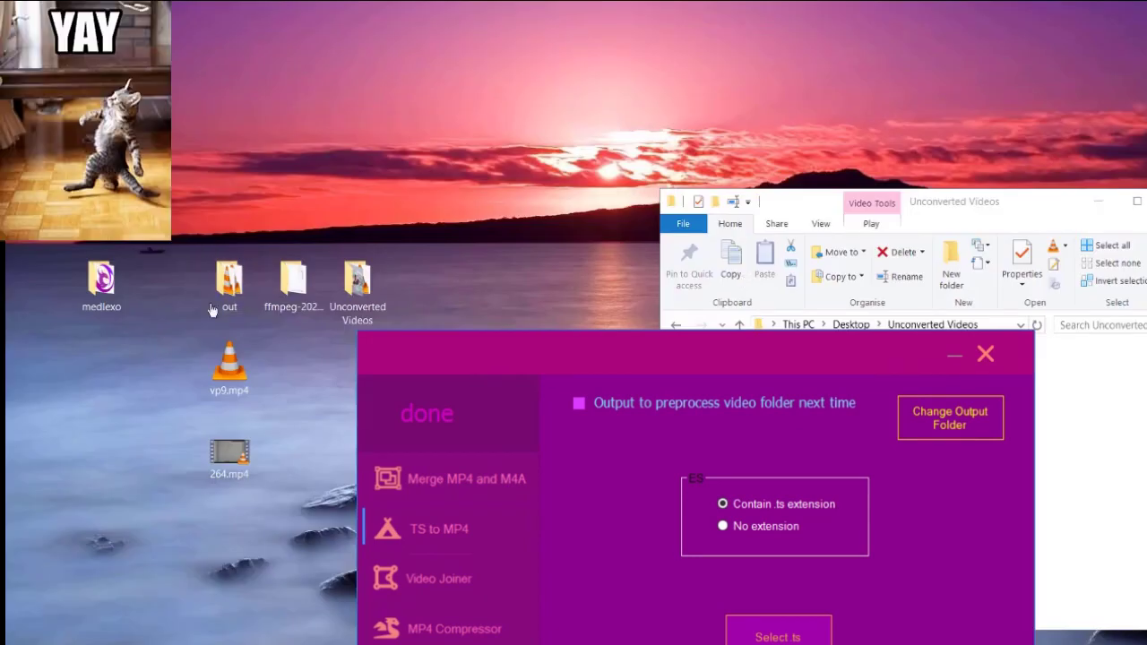
# Open the out folder and play dolphine_new.mp4 in VLC, jumping to various points to check how it seeks
pyautogui.doubleClick(229, 285)
pyautogui.moveTo(573, 346); pyautogui.dragTo(256, 191)
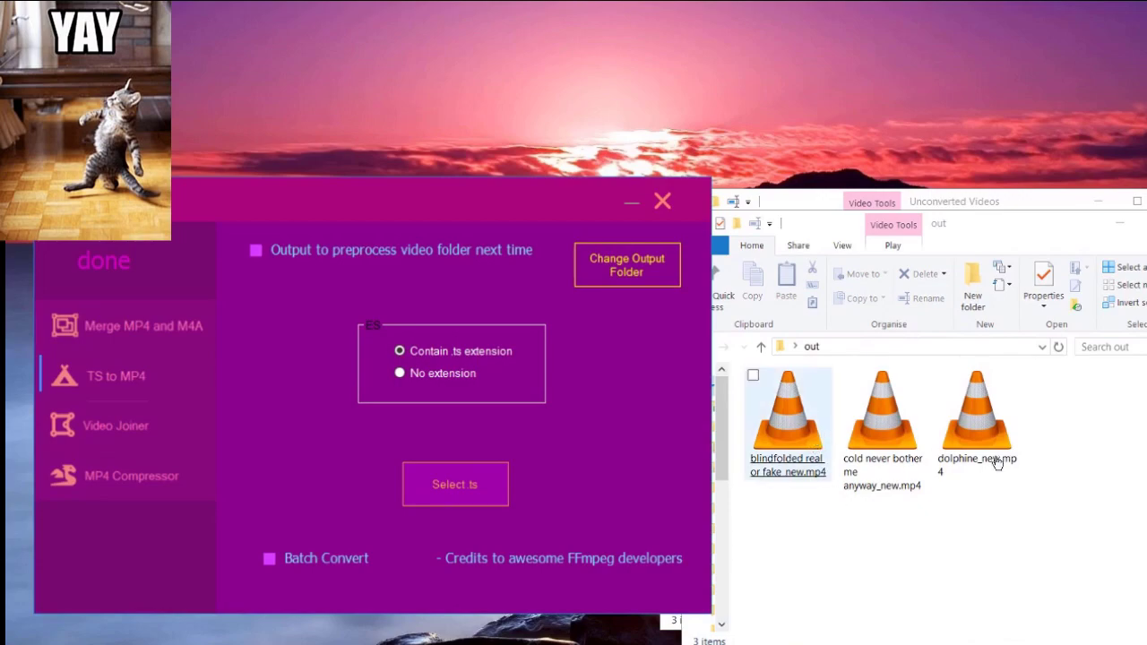
pyautogui.doubleClick(955, 479)
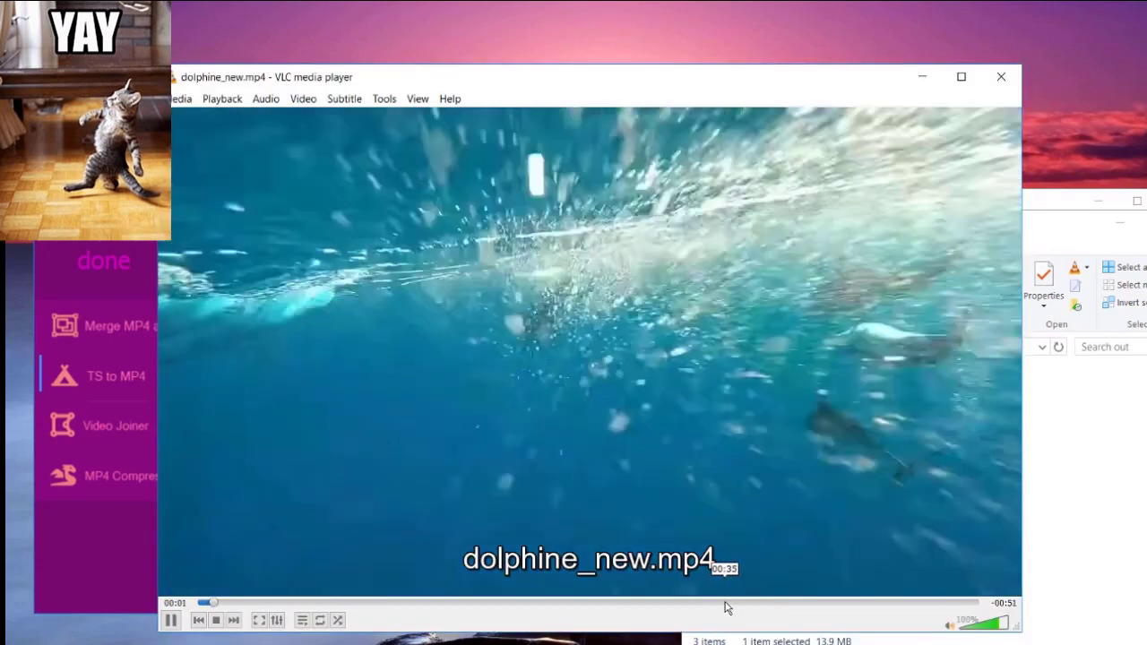
pyautogui.click(724, 602)
pyautogui.moveTo(724, 602); pyautogui.dragTo(371, 604)
pyautogui.click(920, 602)
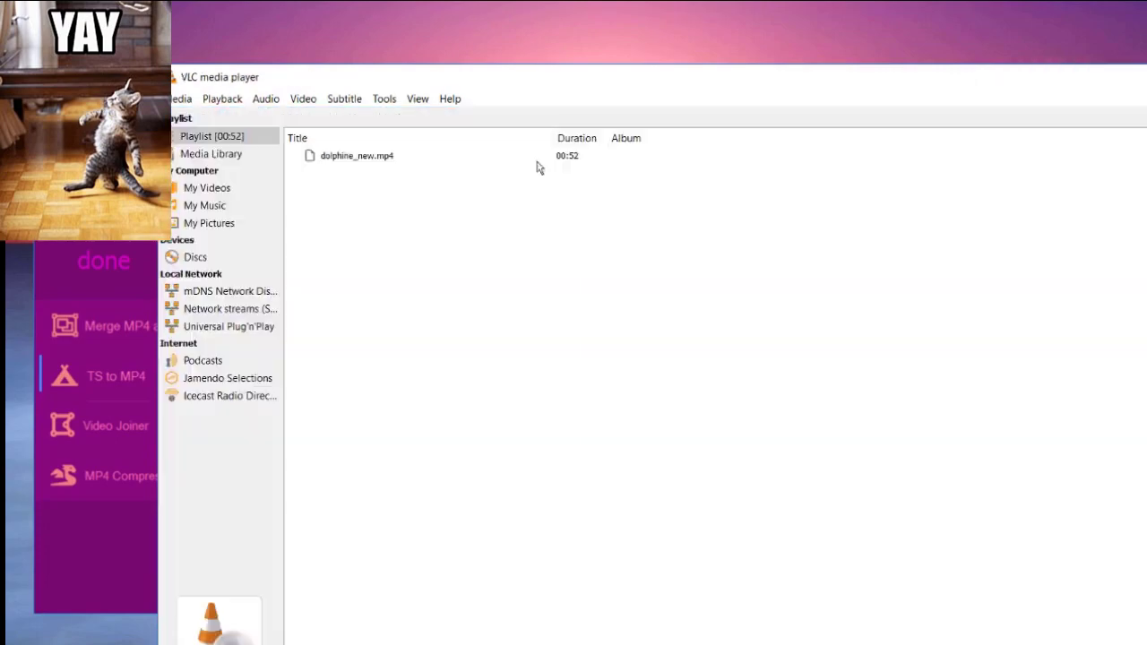
pyautogui.doubleClick(537, 160)
pyautogui.moveTo(417, 602); pyautogui.dragTo(322, 602)
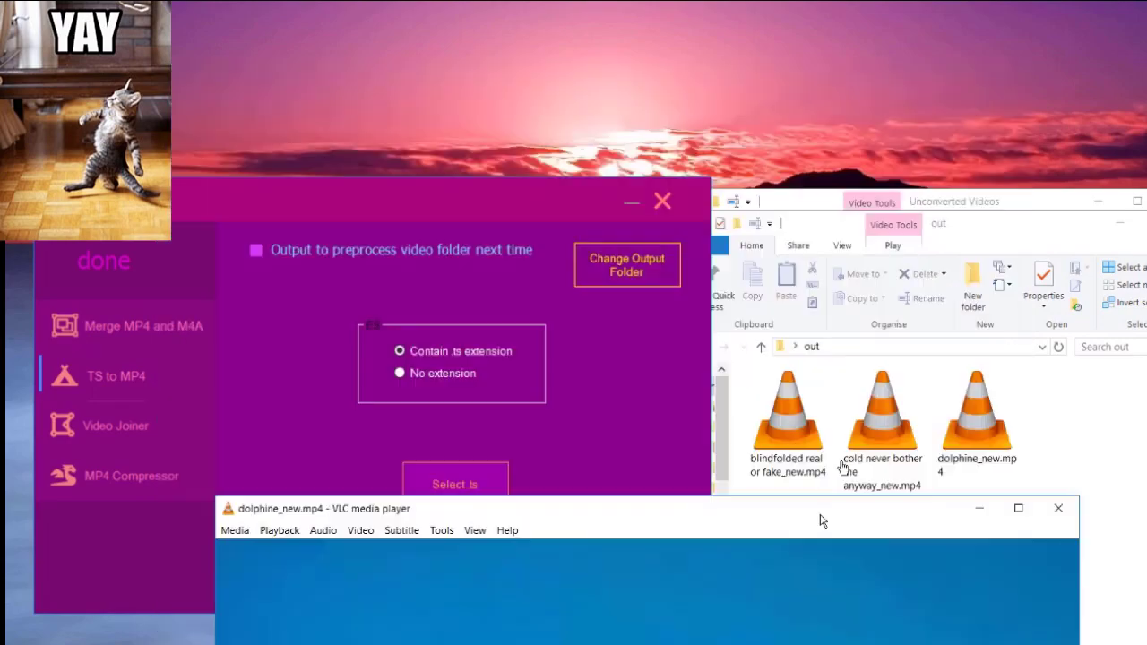
# Play blindfolded real or fake_new.mp4 in VLC, jump to different points to check seeking, and close the player
pyautogui.doubleClick(789, 417)
pyautogui.moveTo(609, 508); pyautogui.dragTo(641, 146)
pyautogui.moveTo(302, 506); pyautogui.dragTo(713, 508)
pyautogui.moveTo(532, 512); pyautogui.dragTo(713, 507)
pyautogui.click(803, 143)
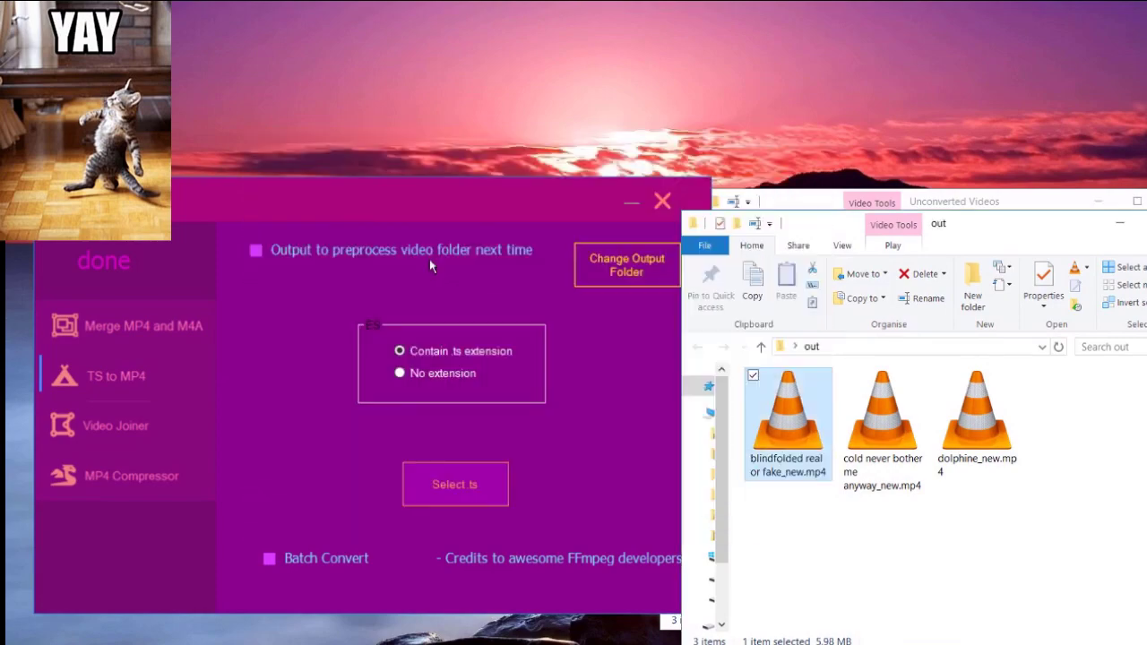
# Load all three .ts files from Unconverted Videos into Video Joiner with Output to preprocess video folder next time enabled
pyautogui.click(112, 426)
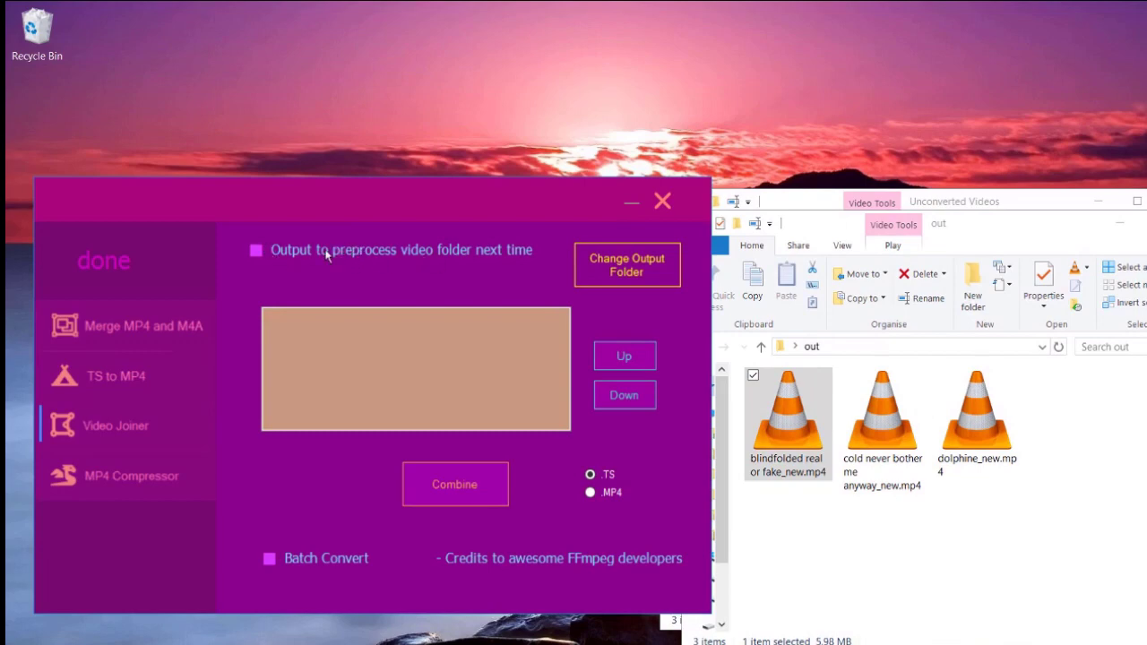
pyautogui.click(1118, 223)
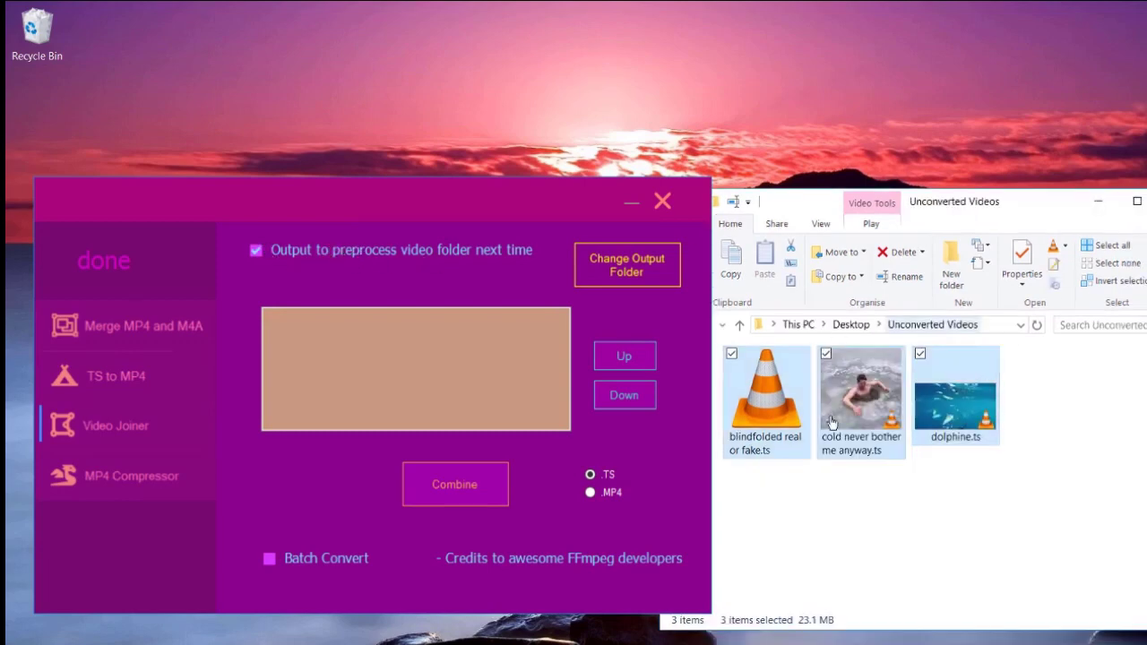
pyautogui.click(911, 488)
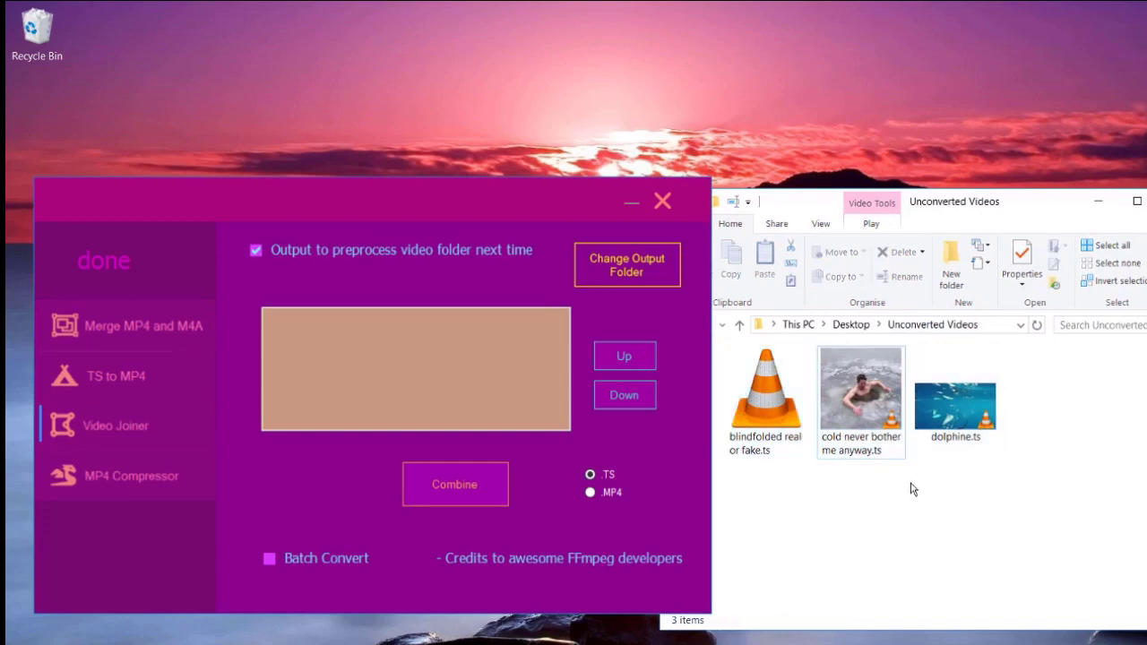
pyautogui.hotkey('ctrl', 'a')
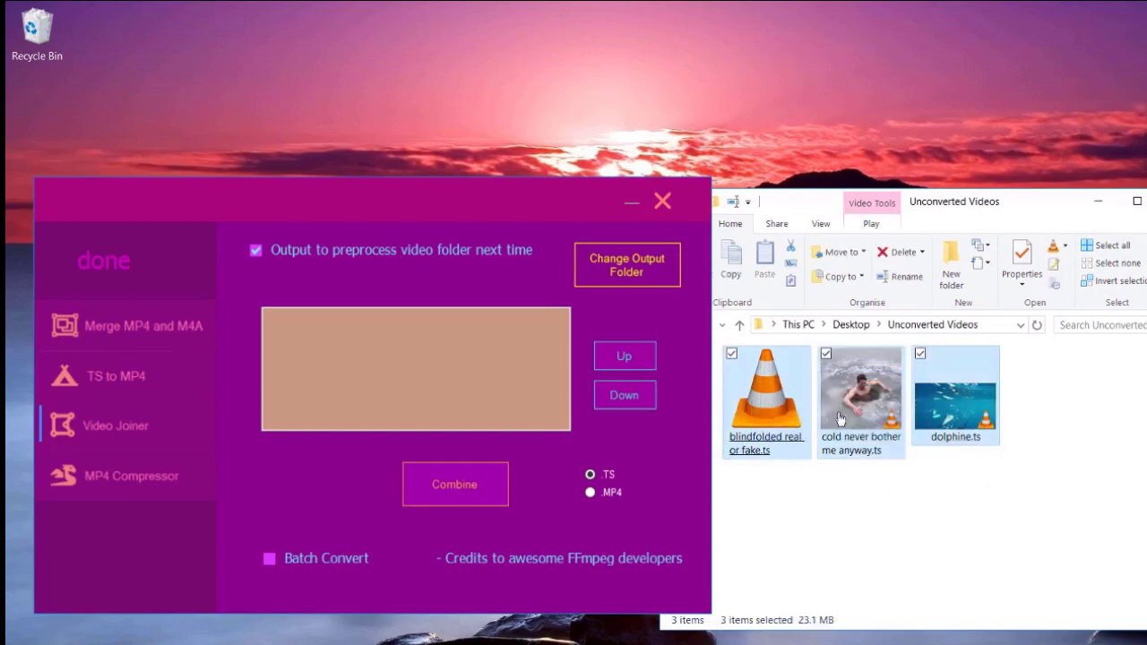
pyautogui.moveTo(776, 414); pyautogui.dragTo(464, 377)
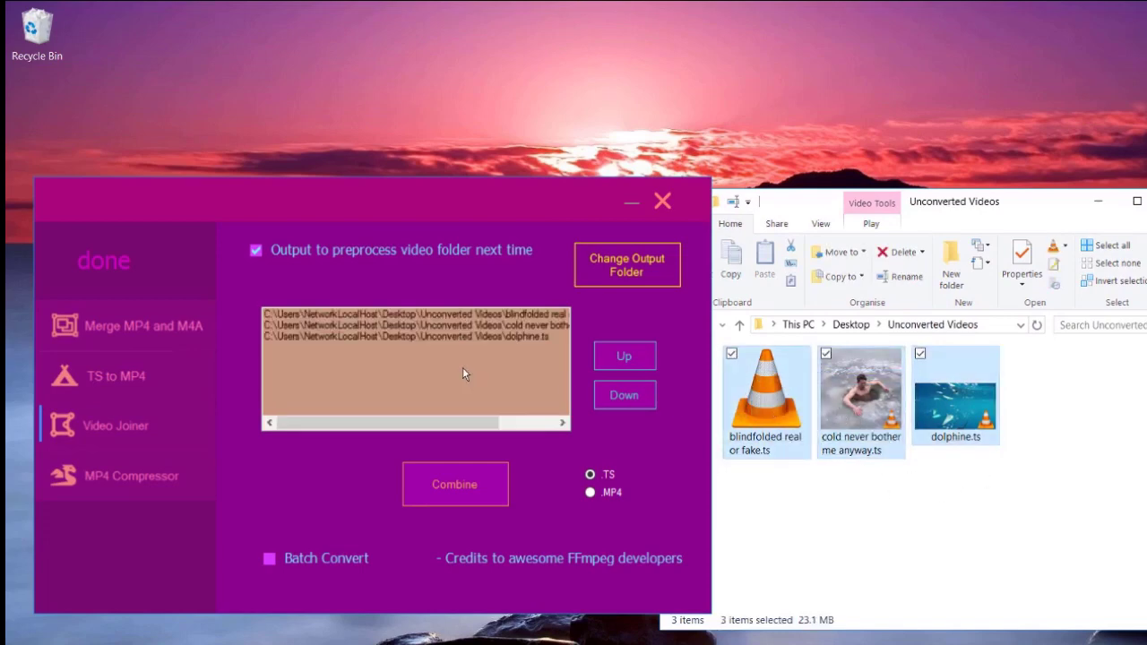
# Combine the three listed videos and check the joined blindfolded real or fake_new.ts in VLC by jumping ahead
pyautogui.click(462, 488)
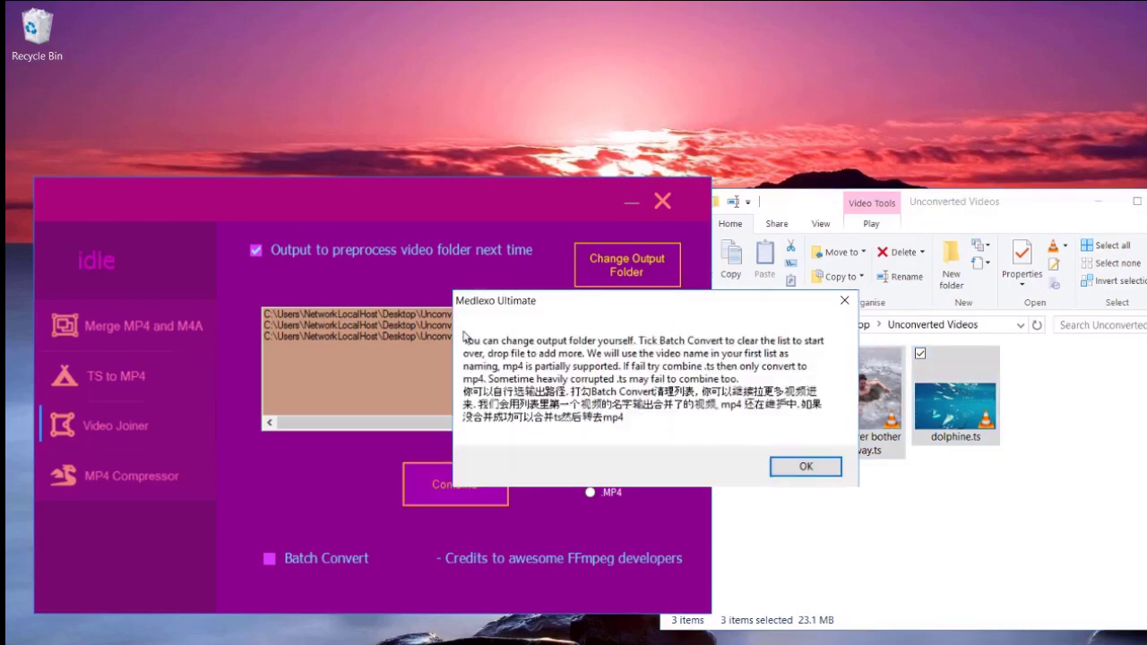
pyautogui.press('Return')
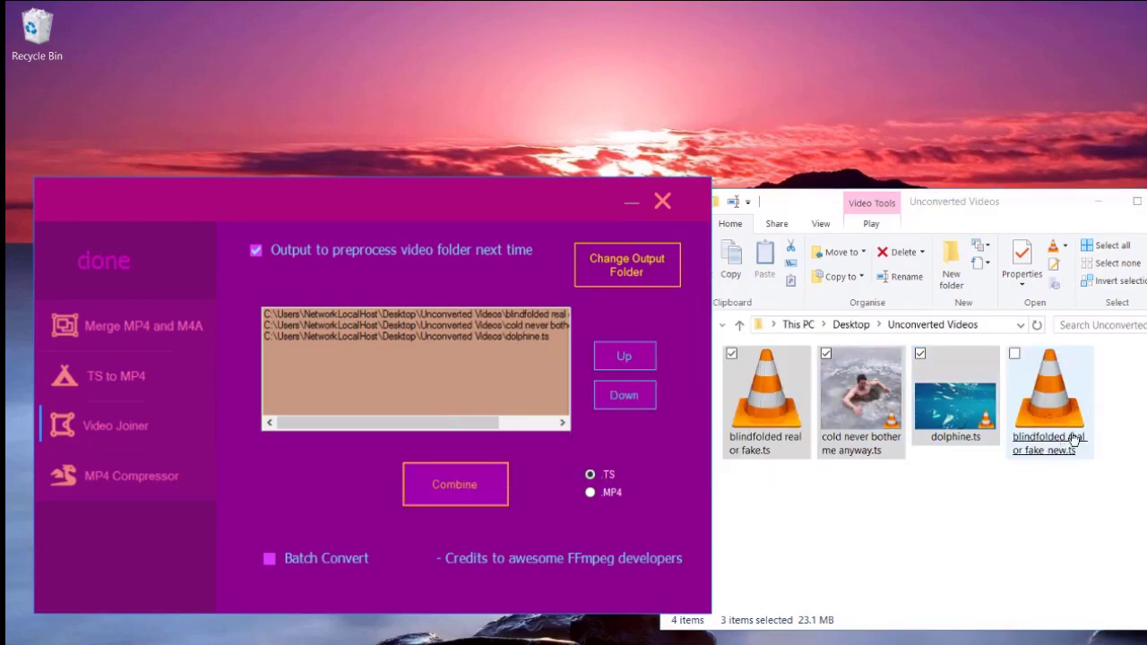
pyautogui.doubleClick(1055, 422)
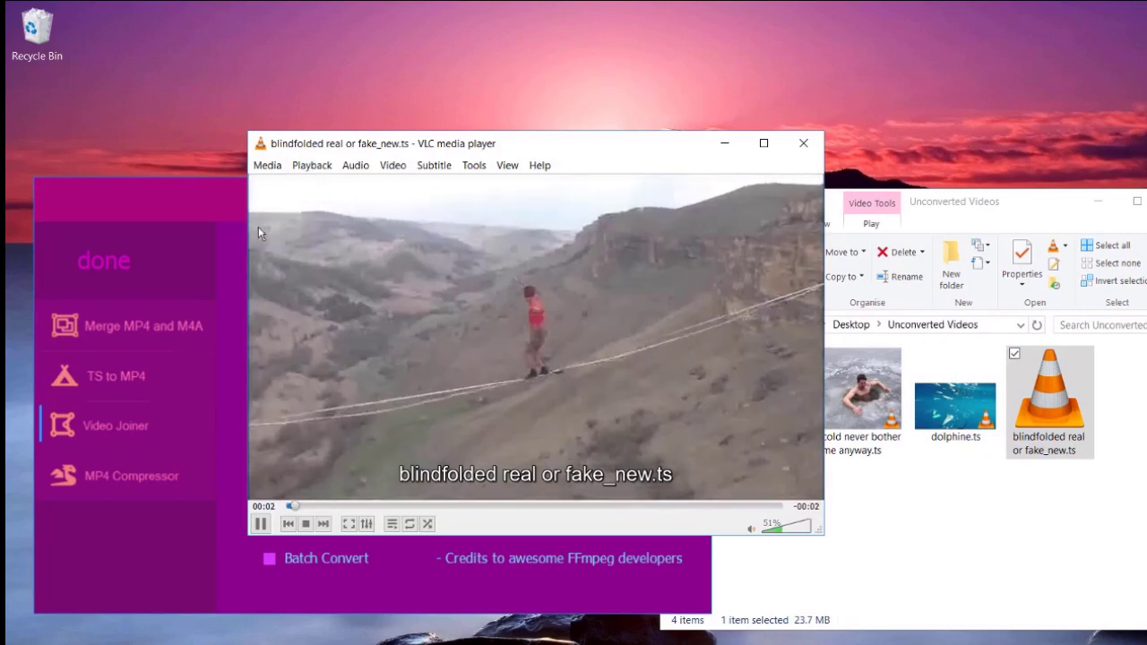
pyautogui.click(406, 506)
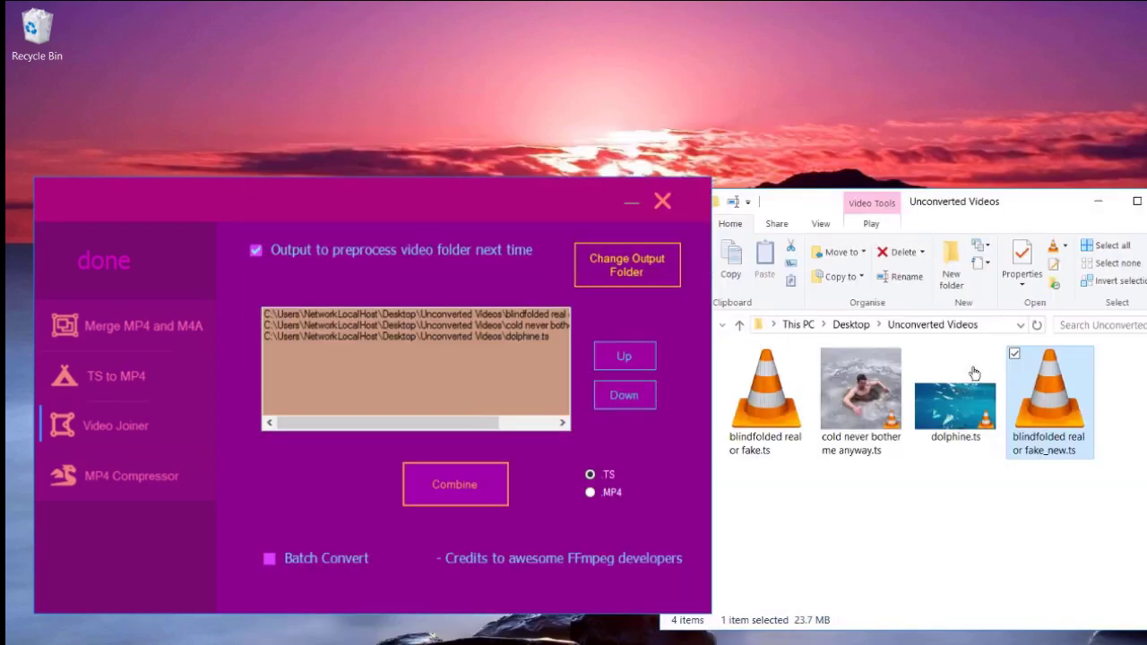
# Remove blindfolded real or fake.ts from the join list and combine the remaining two videos as .TS
pyautogui.moveTo(433, 423); pyautogui.dragTo(491, 423)
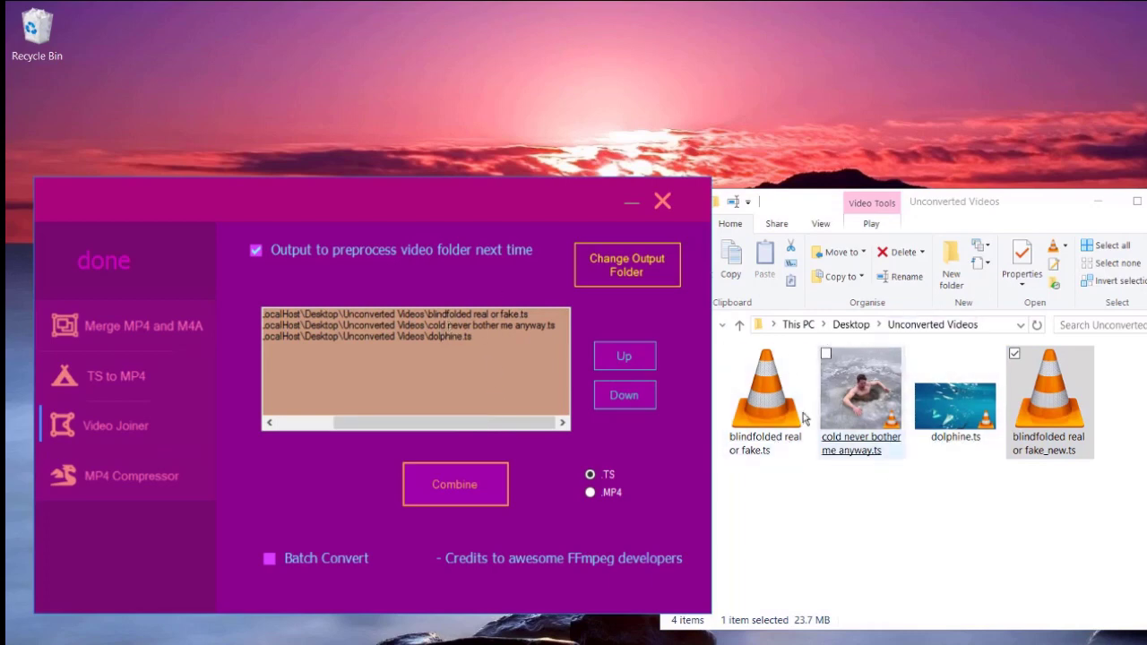
pyautogui.click(483, 315)
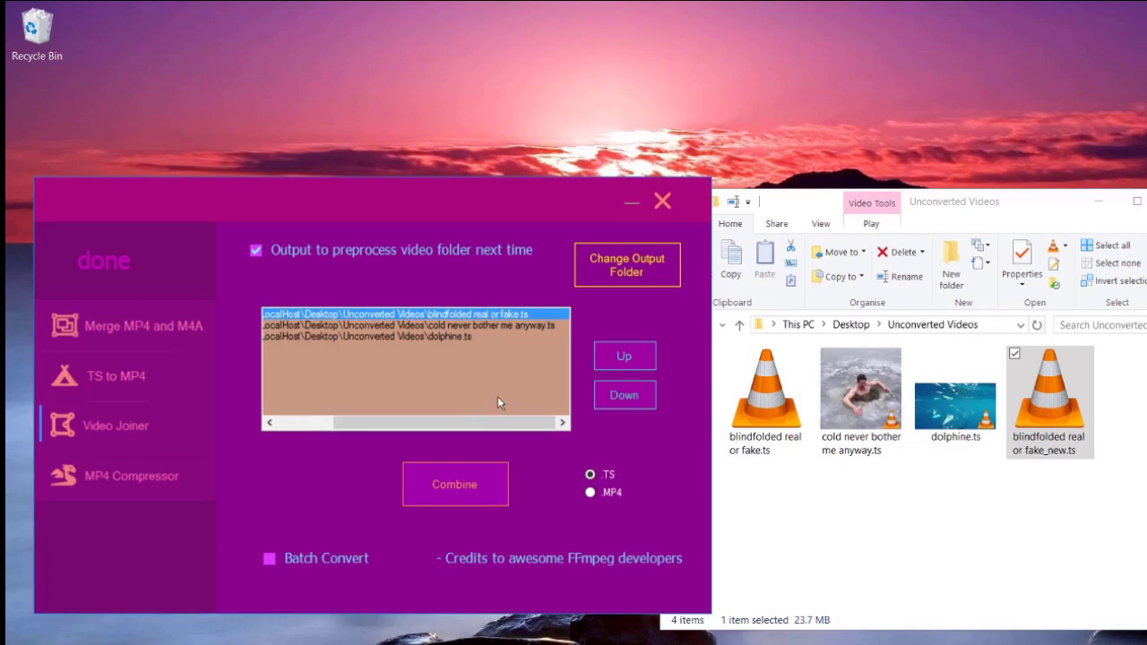
pyautogui.press('Delete')
pyautogui.click(458, 485)
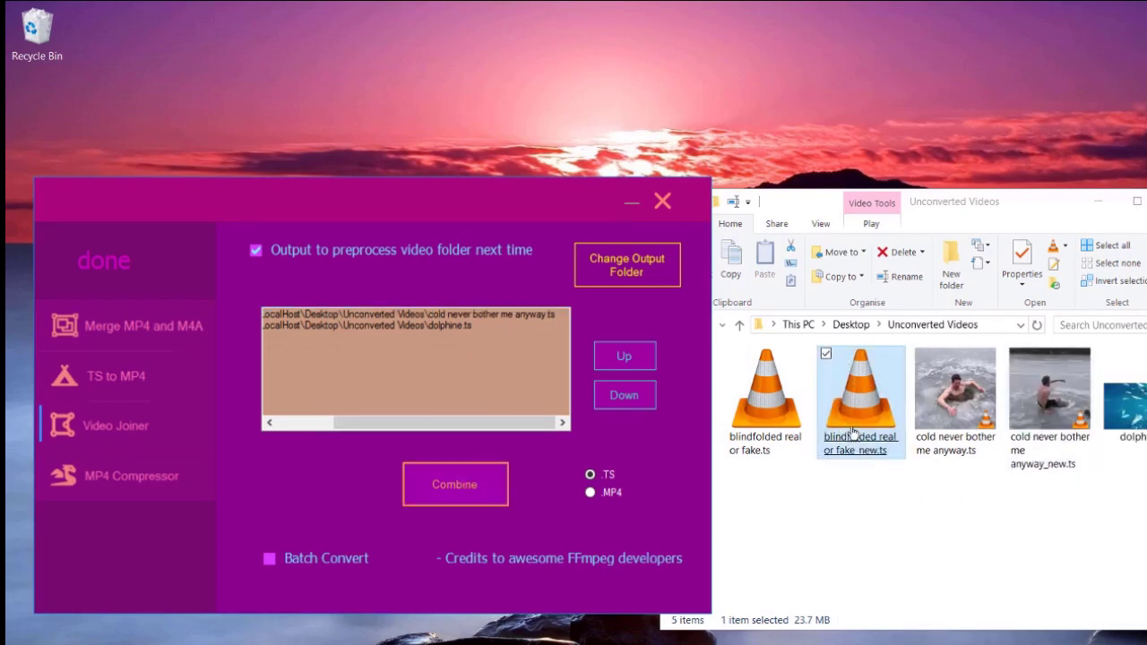
# Delete blindfolded real or fake_new.ts and check the joined cold never bother me anyway_new.ts in VLC
pyautogui.press('Delete')
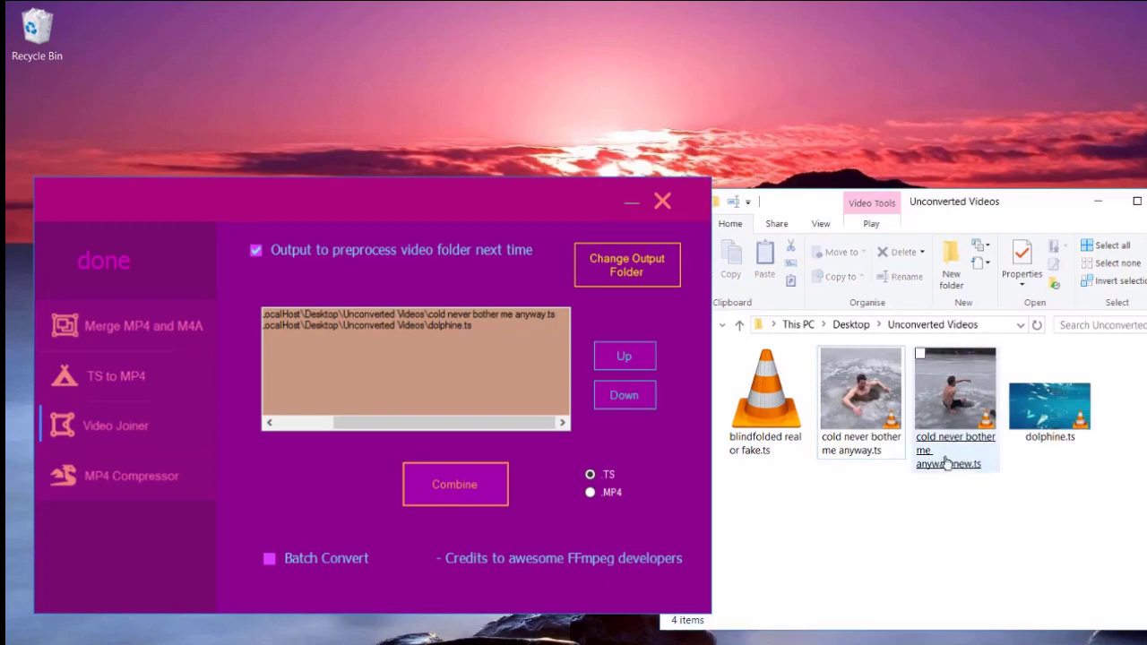
pyautogui.doubleClick(945, 452)
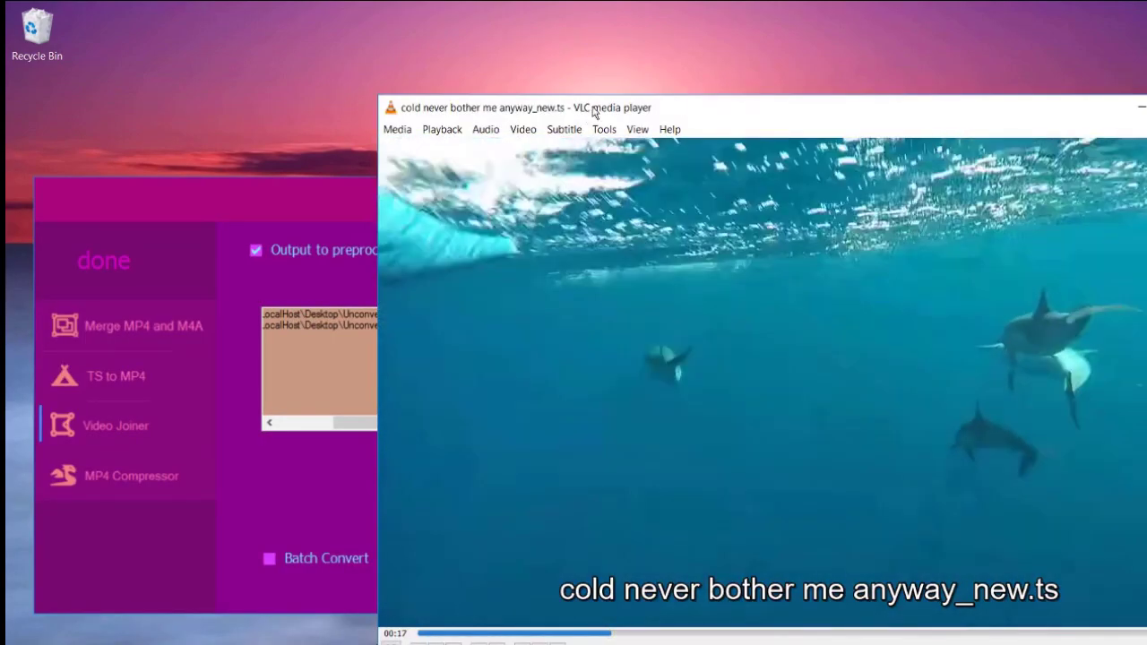
pyautogui.hotkey('alt', 'F4')
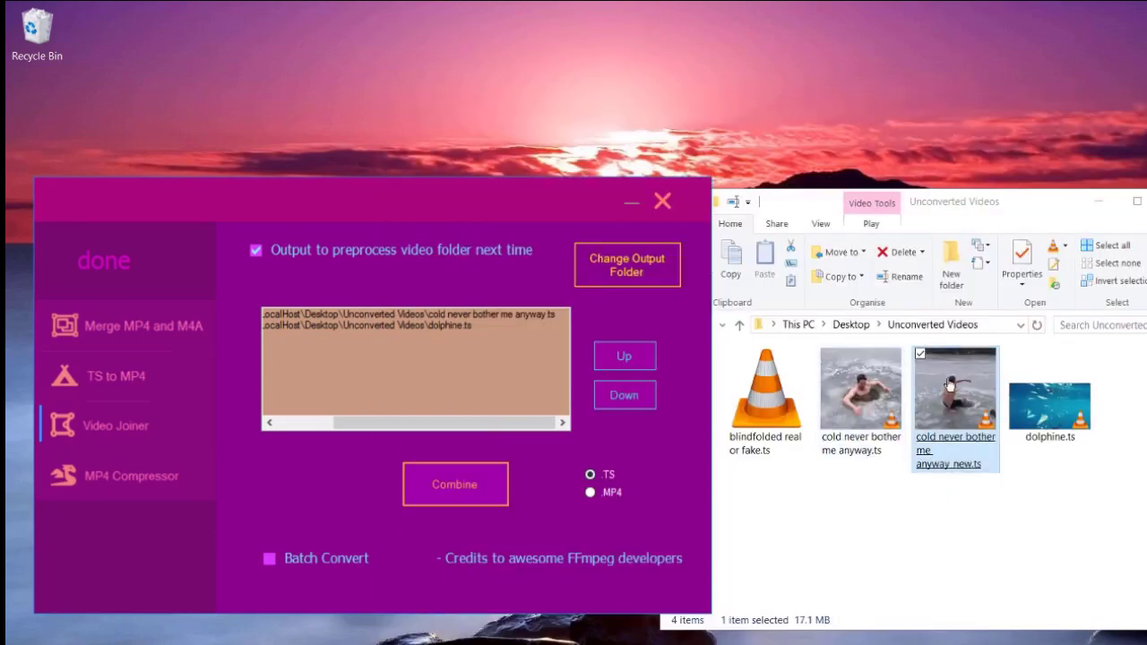
# Compress cold never bother me anyway_new.ts with MP4 Compressor at Average Video and Original Audio quality
pyautogui.click(153, 478)
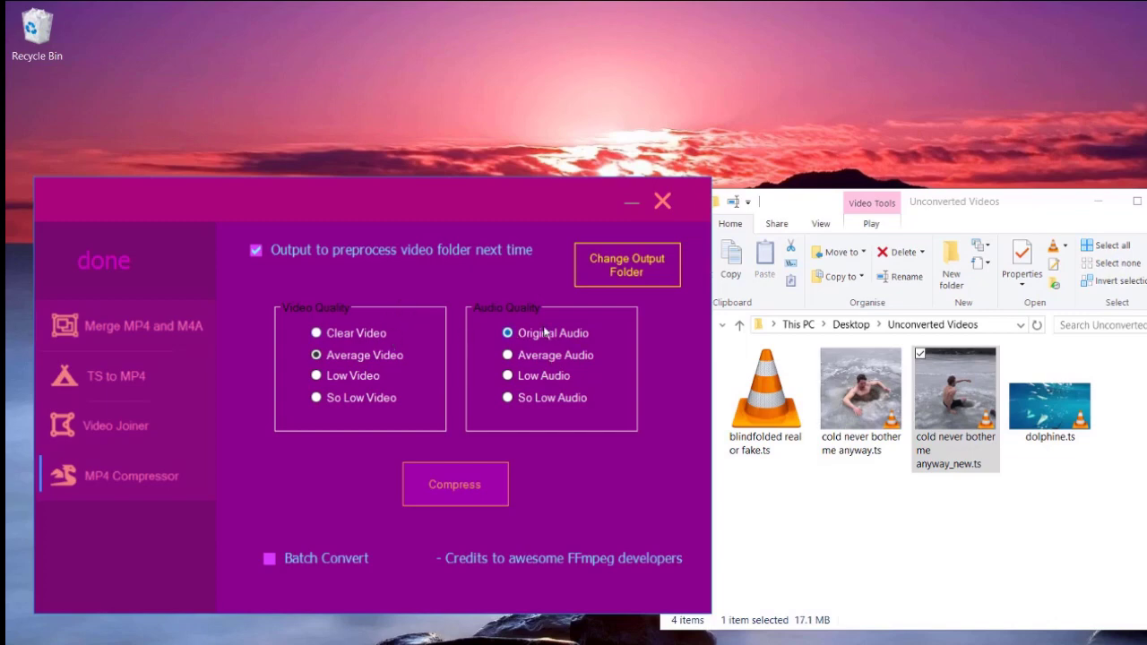
pyautogui.moveTo(955, 425); pyautogui.dragTo(546, 444)
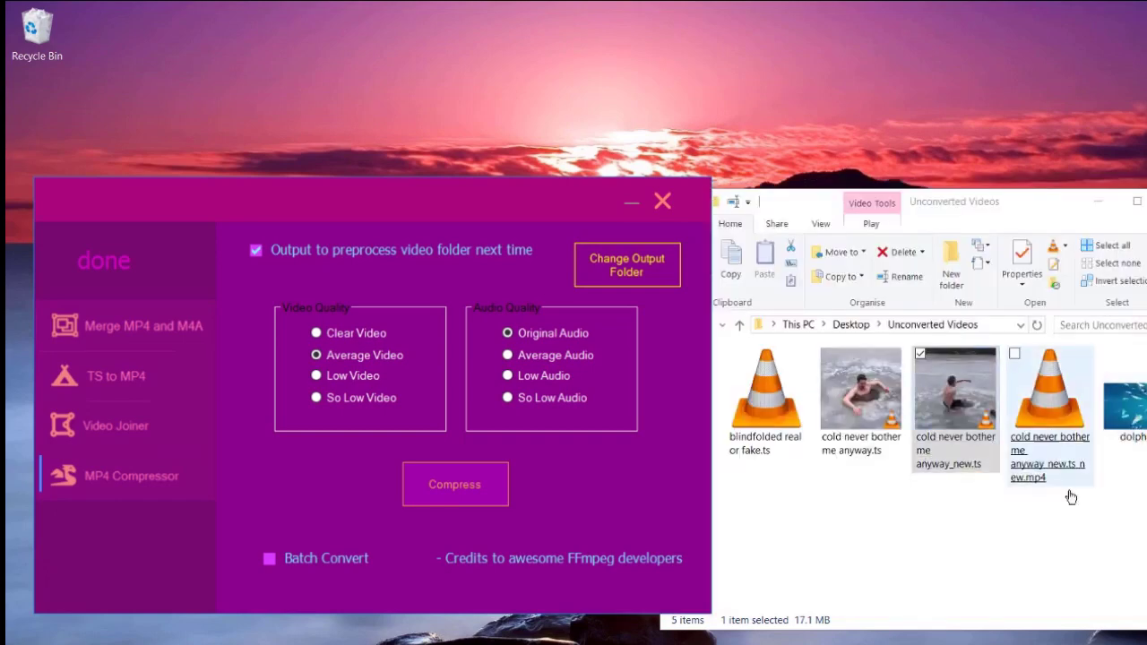
# Check cold never bother me anyway_new.ts_new.mp4 at several points in VLC and compare its file size with the source .ts file
pyautogui.doubleClick(1053, 452)
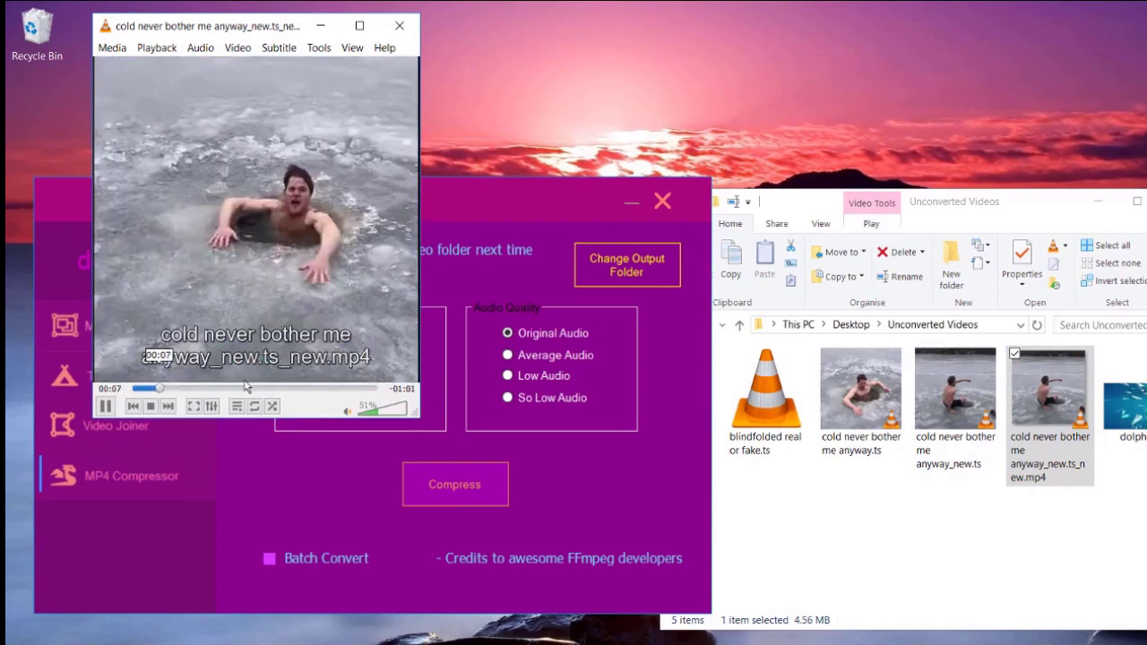
pyautogui.click(313, 385)
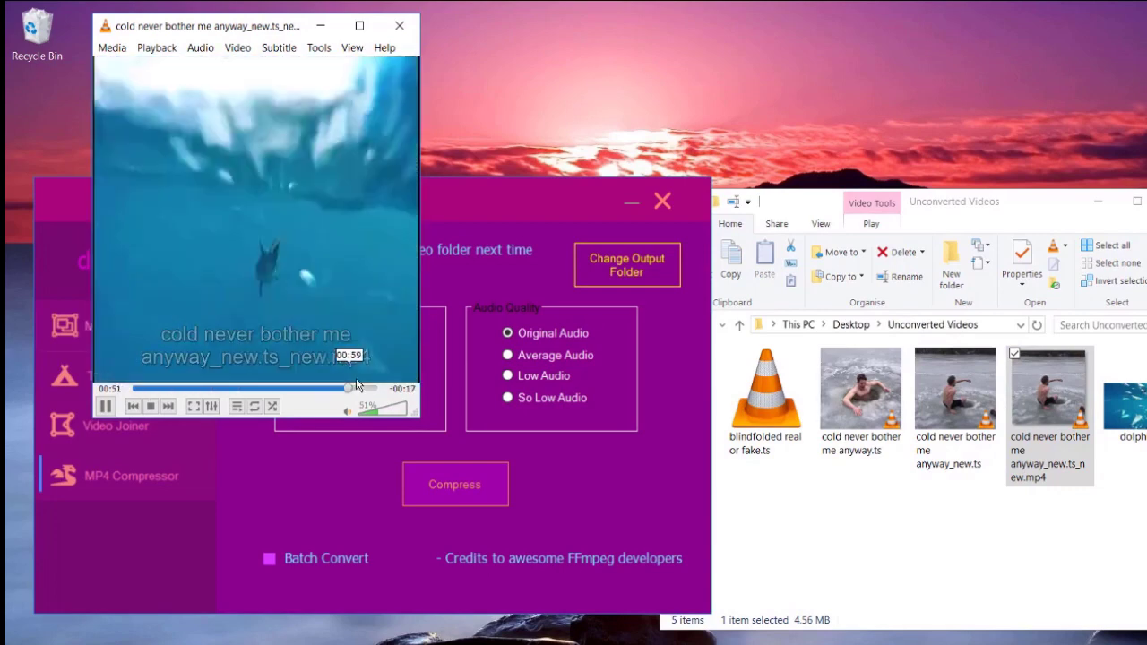
pyautogui.click(358, 385)
pyautogui.hotkey('alt', 'F4')
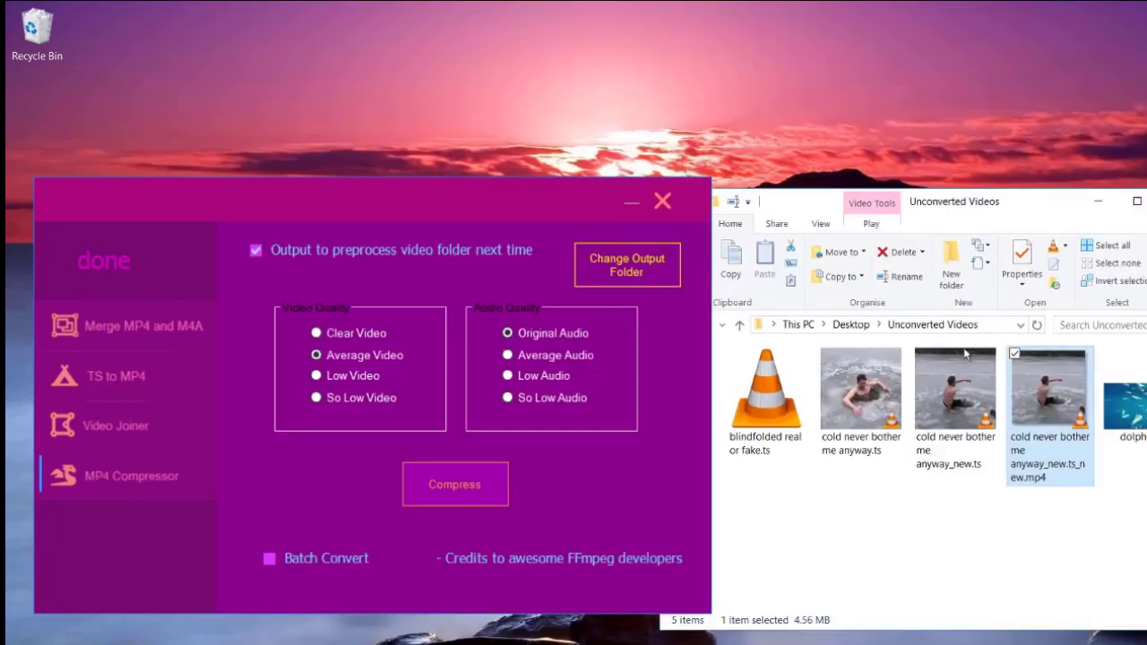
pyautogui.moveTo(941, 498); pyautogui.dragTo(955, 413)
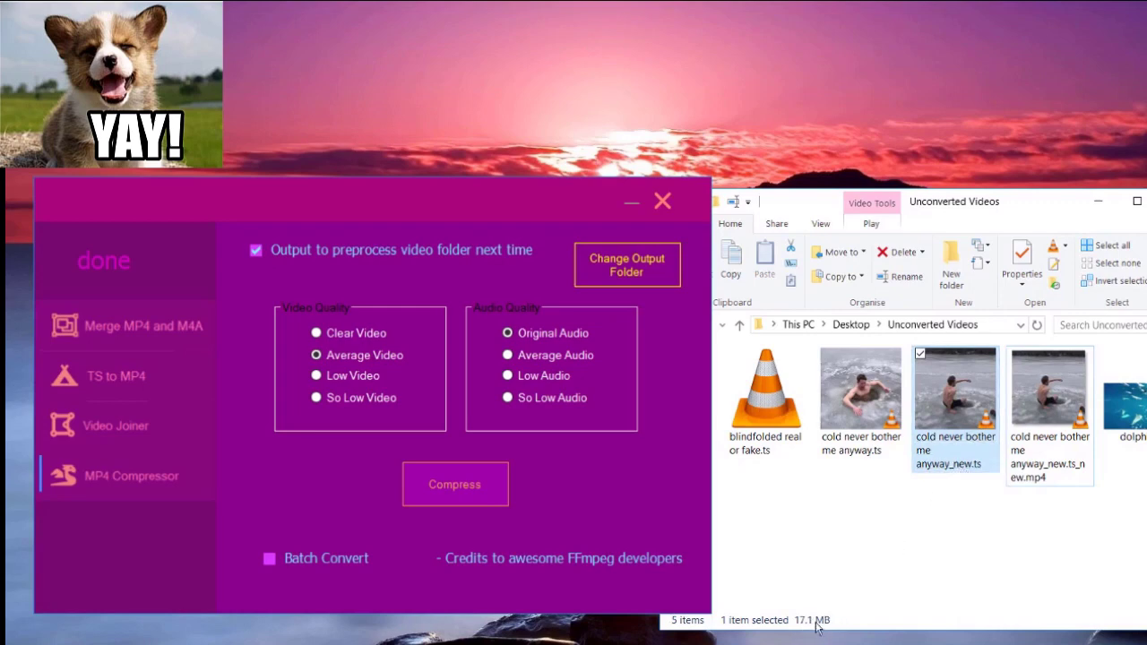
pyautogui.click(1062, 478)
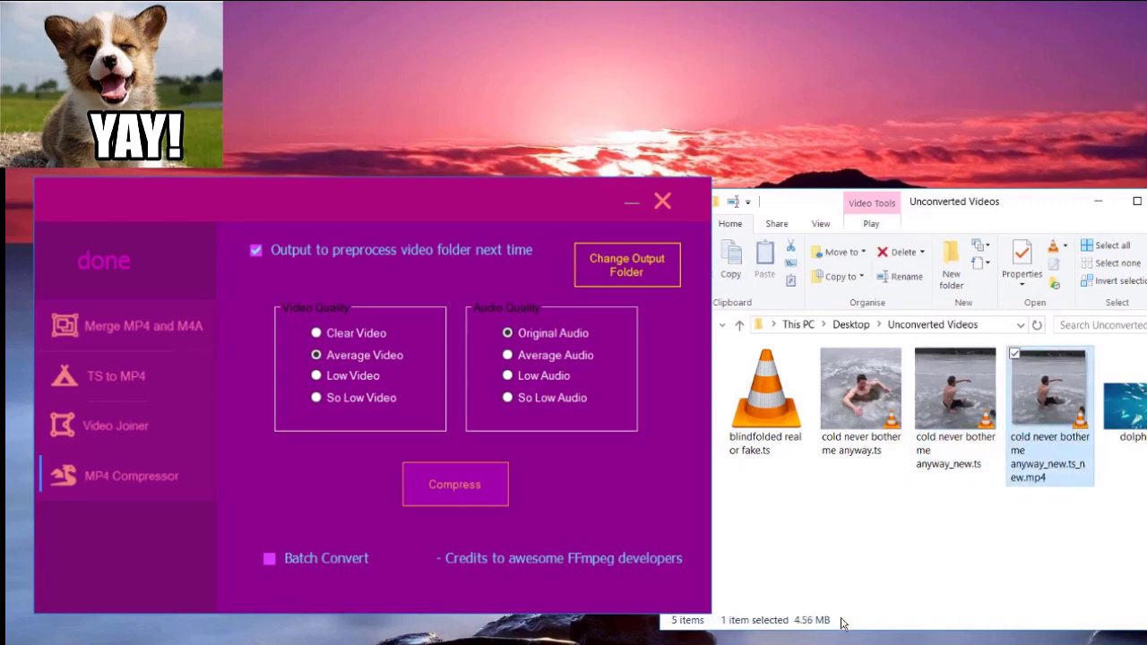